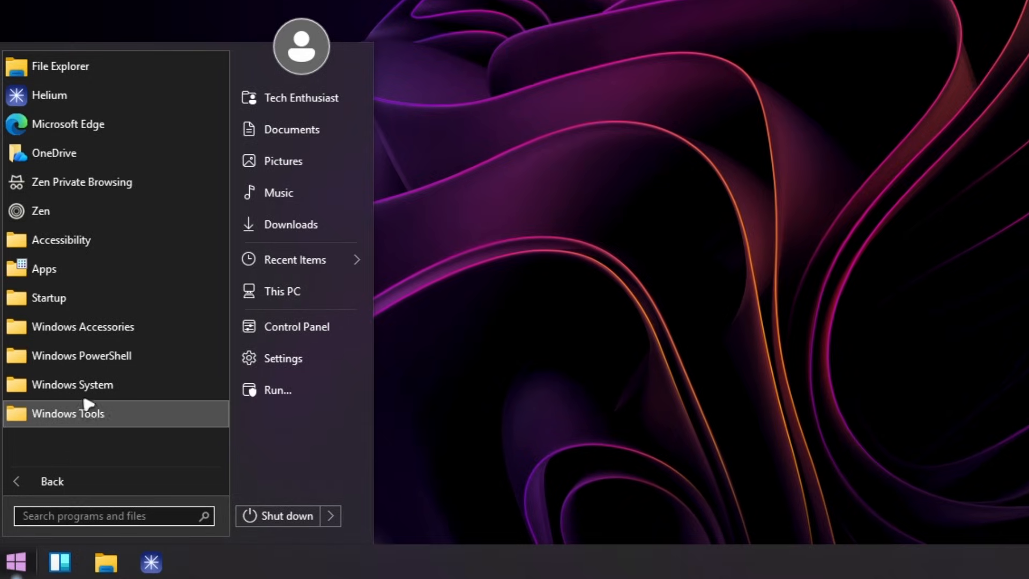
Step: Examine the default Windows 11 Start menu, desktop context menu and File Explorer window, closing File Explorer when done
left_click(407, 351)
right_click(406, 351)
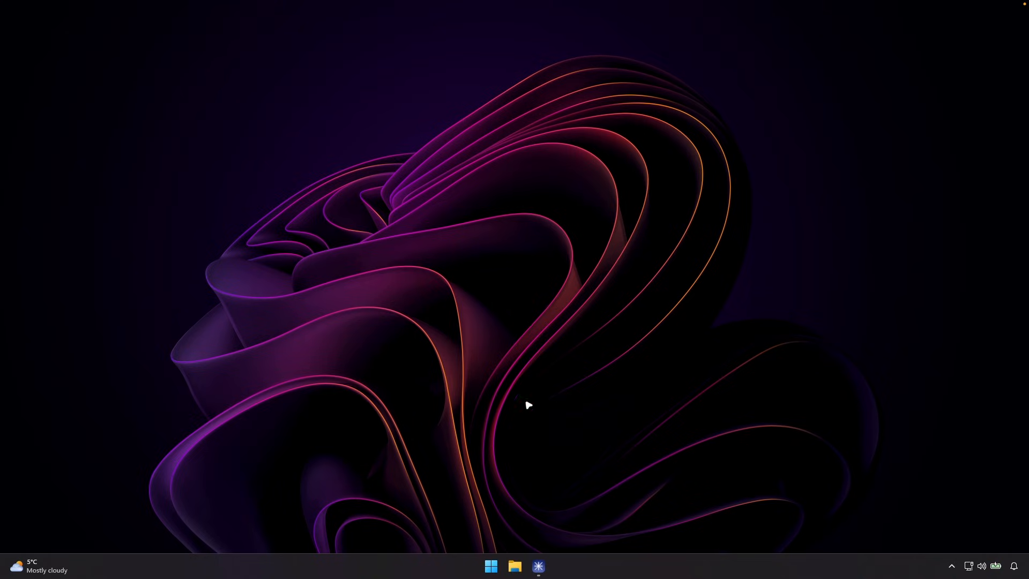
left_click(491, 565)
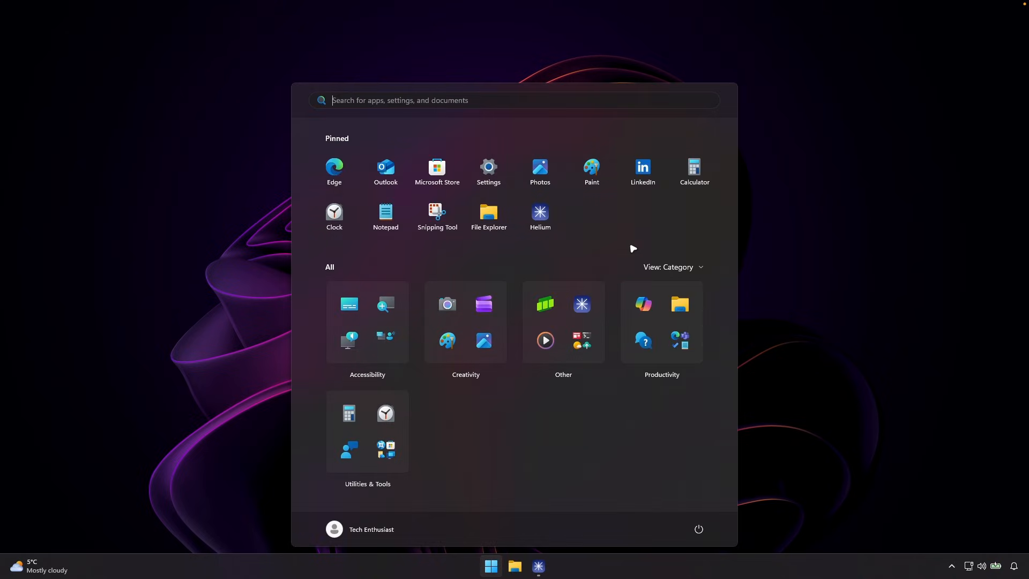
left_click(783, 239)
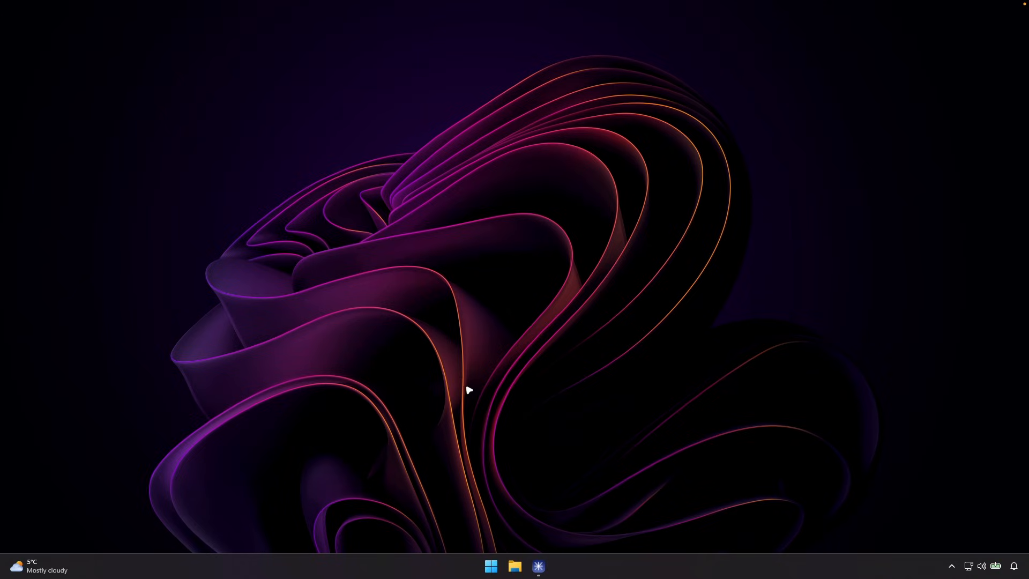
right_click(655, 264)
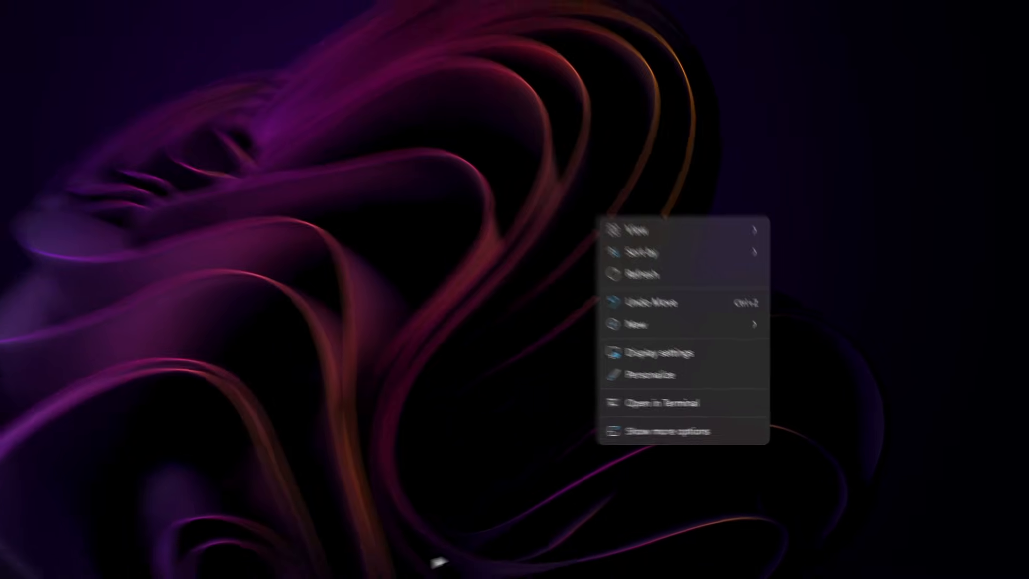
left_click(514, 566)
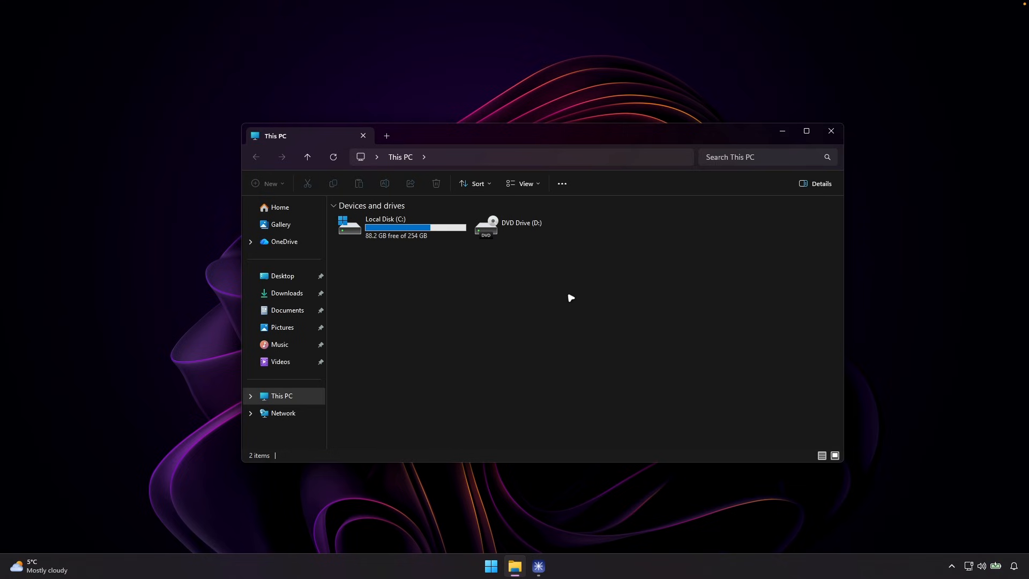
key("alt+F4")
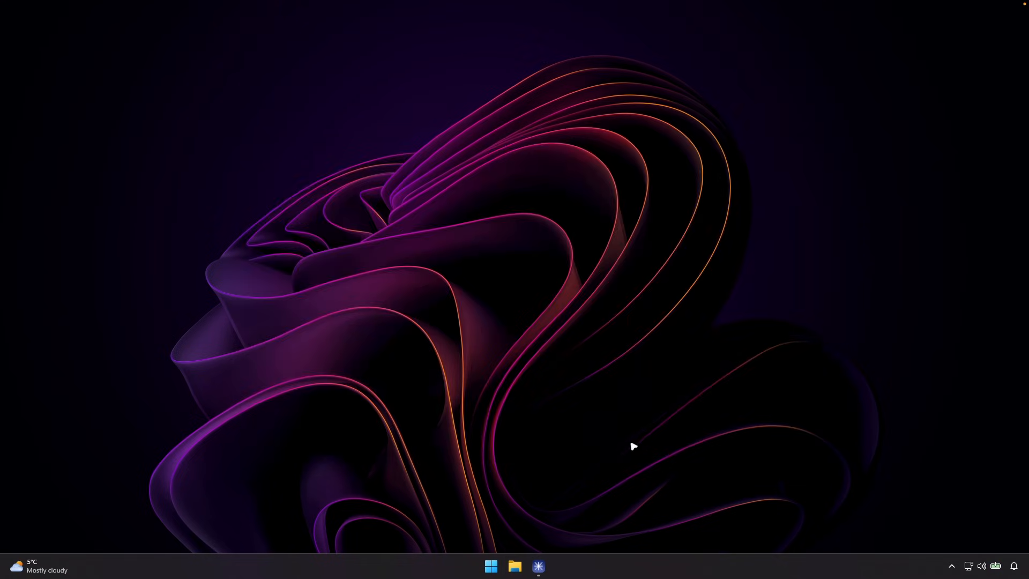
Step: Search the web for "startallback" in the Helium browser and open the official startallback.com site
left_click(539, 566)
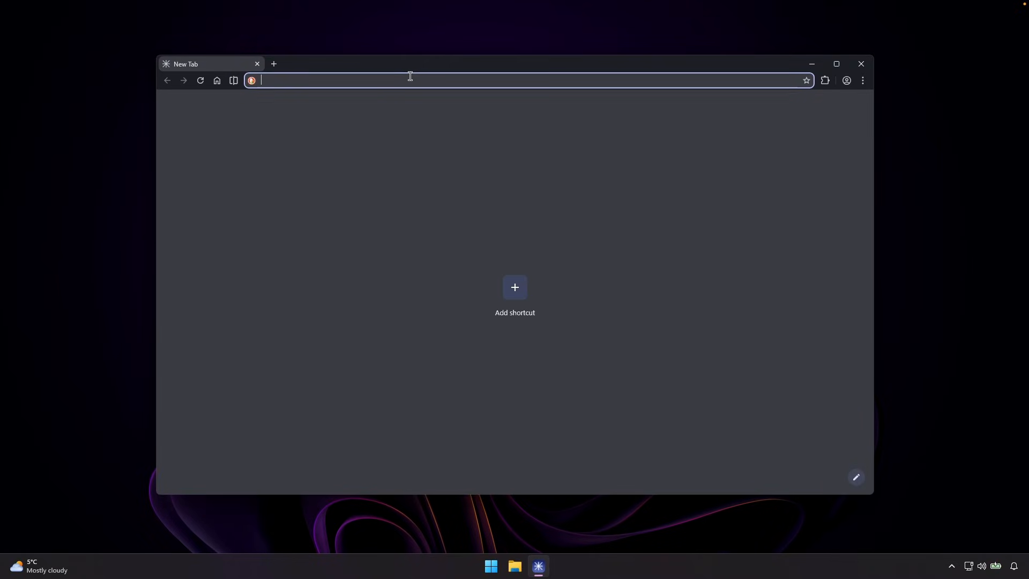
type("startallback")
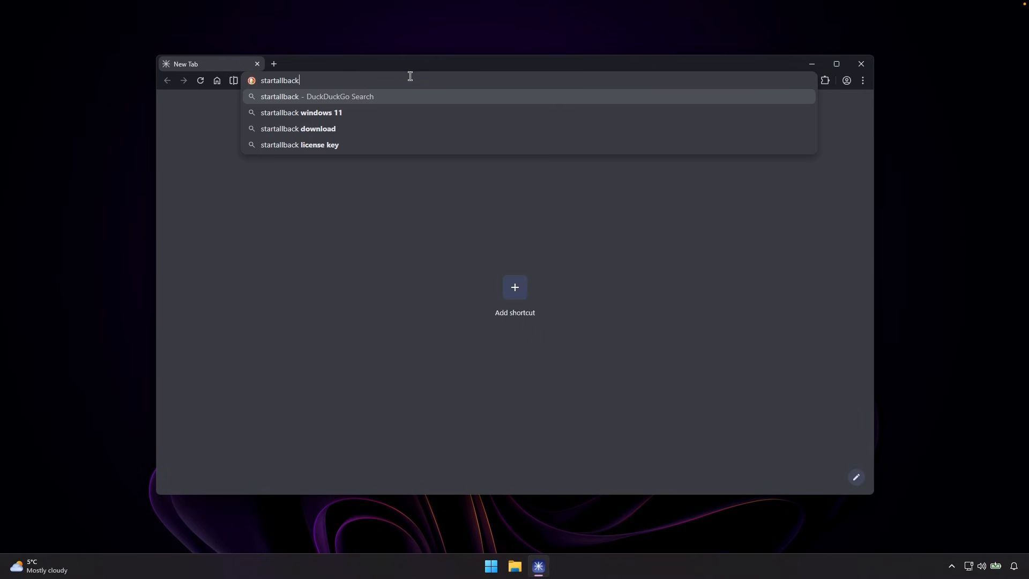
key("Return")
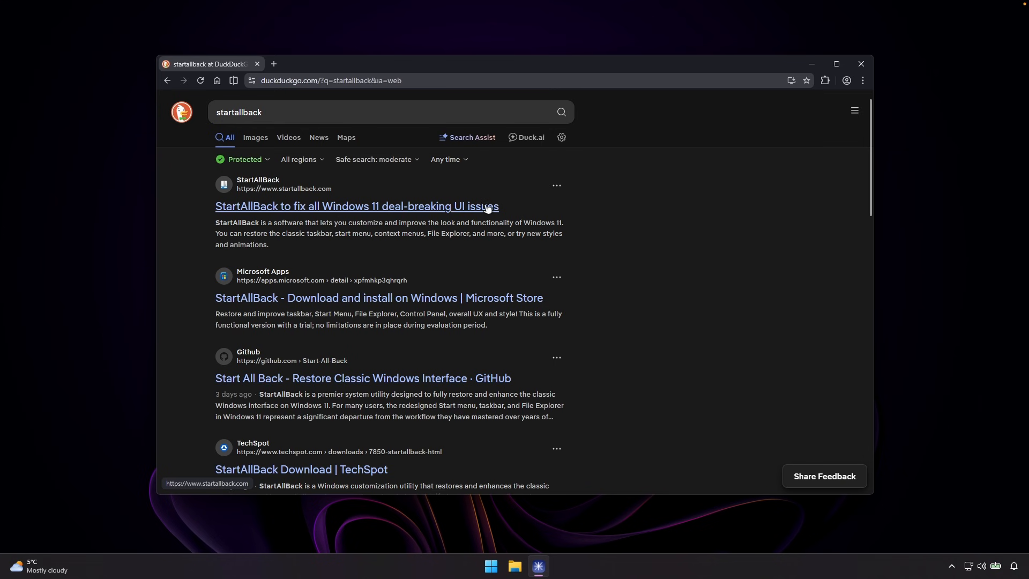
left_click(444, 209)
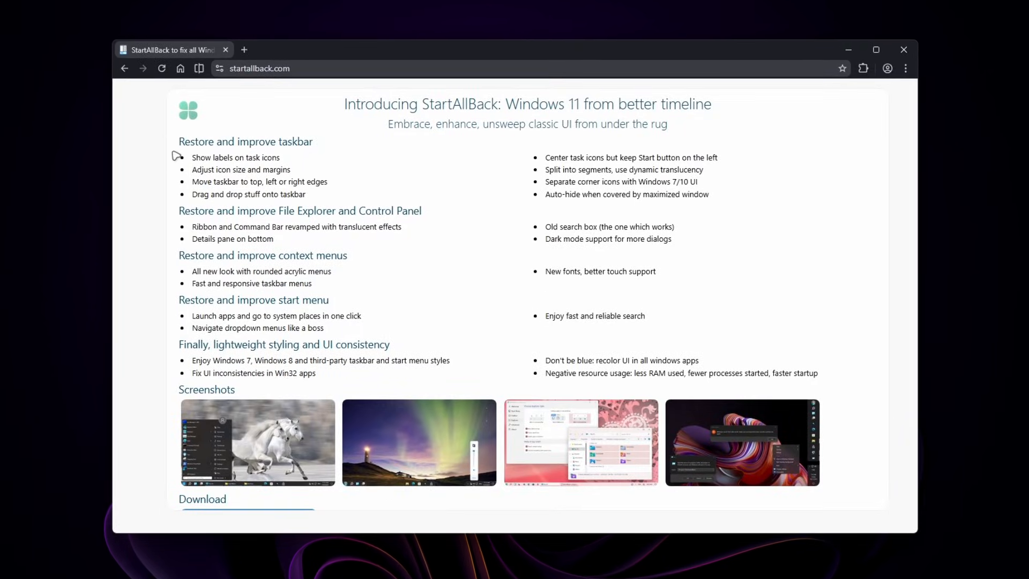
Step: Download StartAllBack v3.9.21 from the site and launch the downloaded StartAllBack_3.9.21_setup.exe
left_click_drag(181, 142, 327, 142)
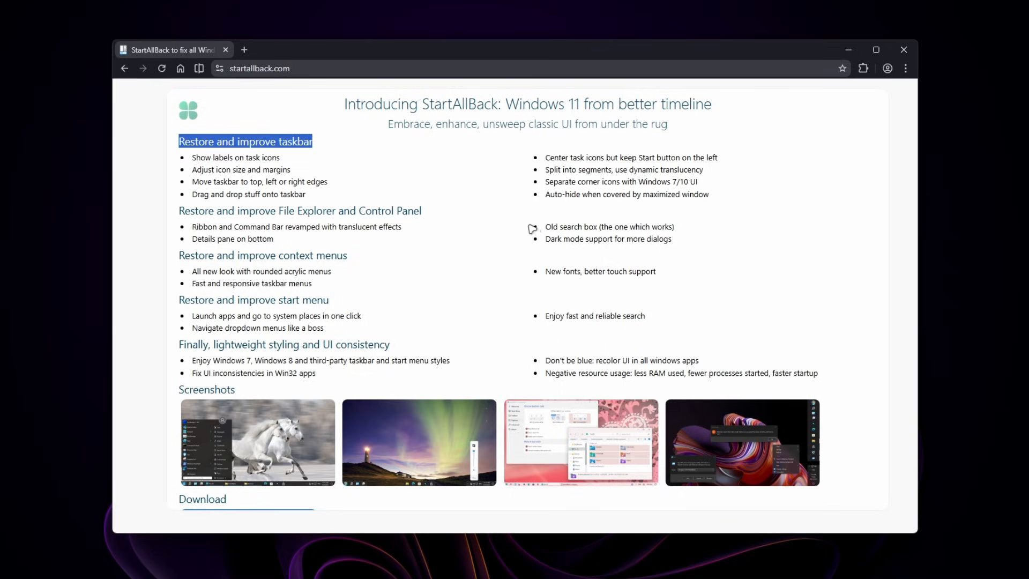
scroll(532, 229, "down", 2)
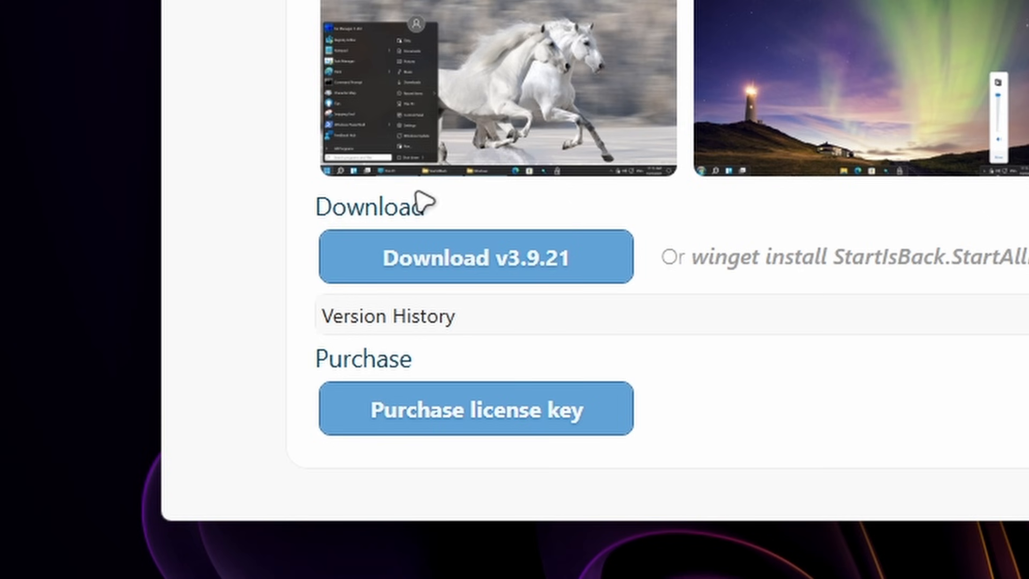
left_click(532, 258)
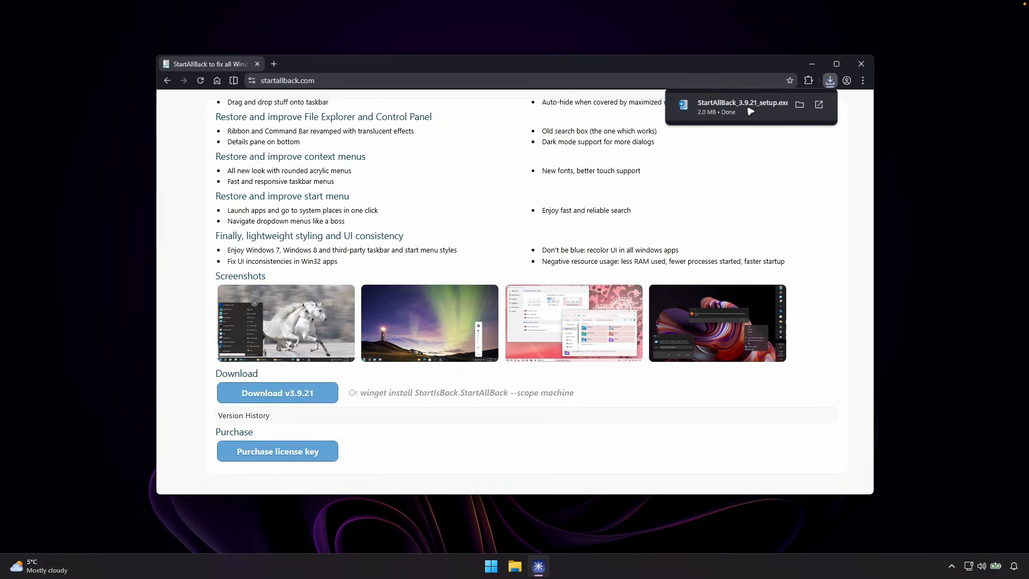
left_click(730, 107)
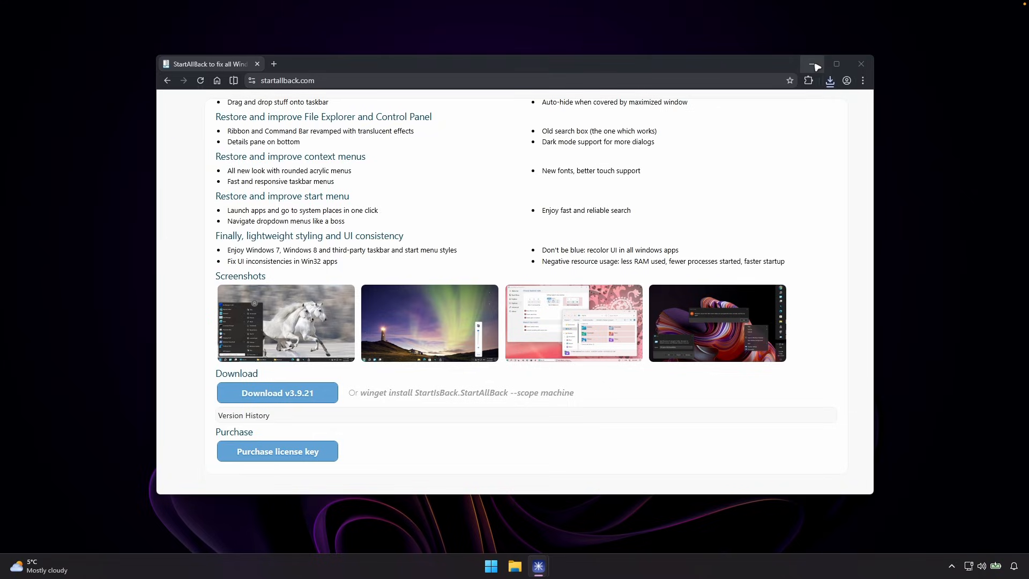
Step: Minimize the browser and install StartAllBack for everyone, allowing it to make changes to the device
left_click(812, 63)
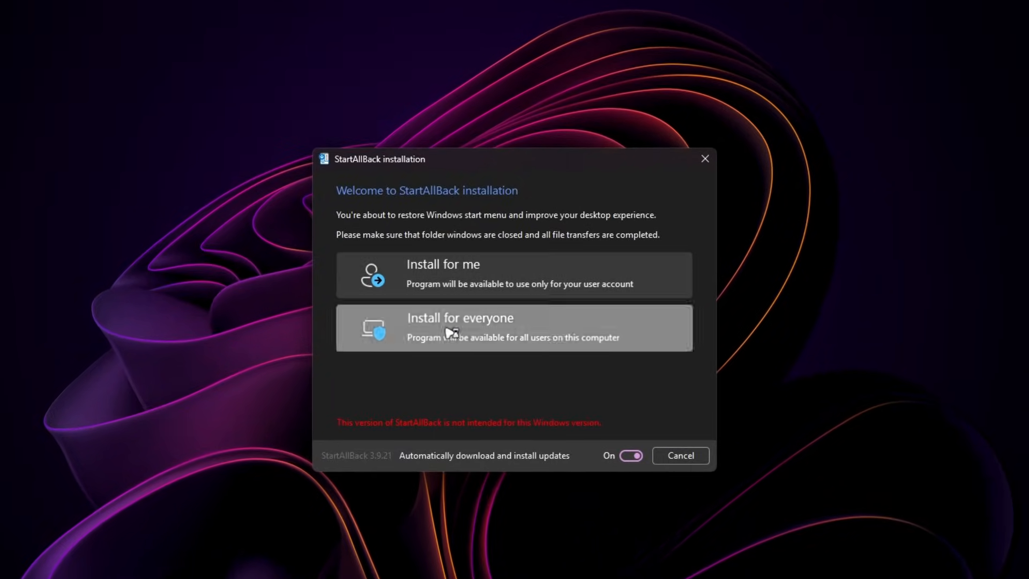
left_click(449, 333)
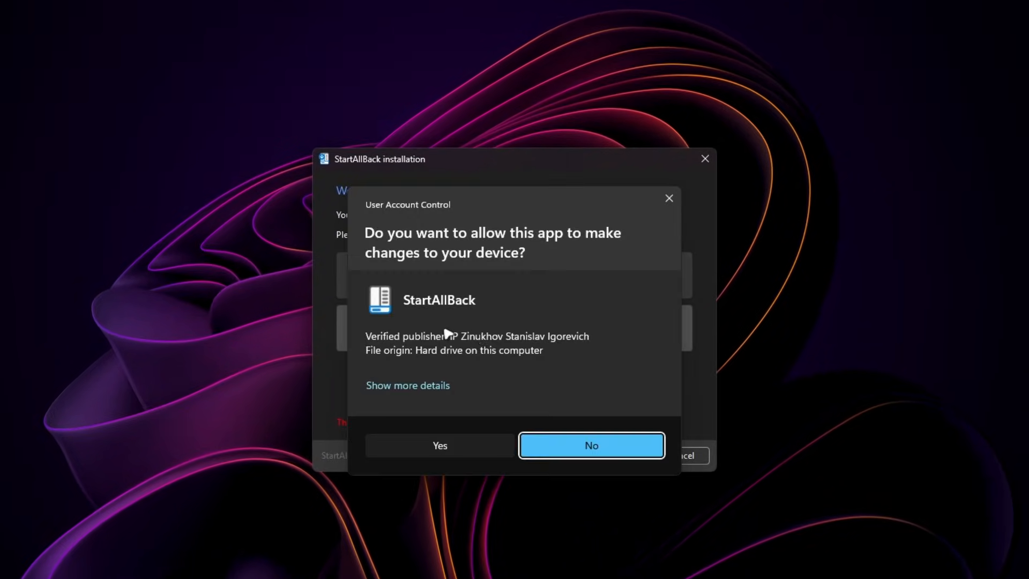
left_click(476, 447)
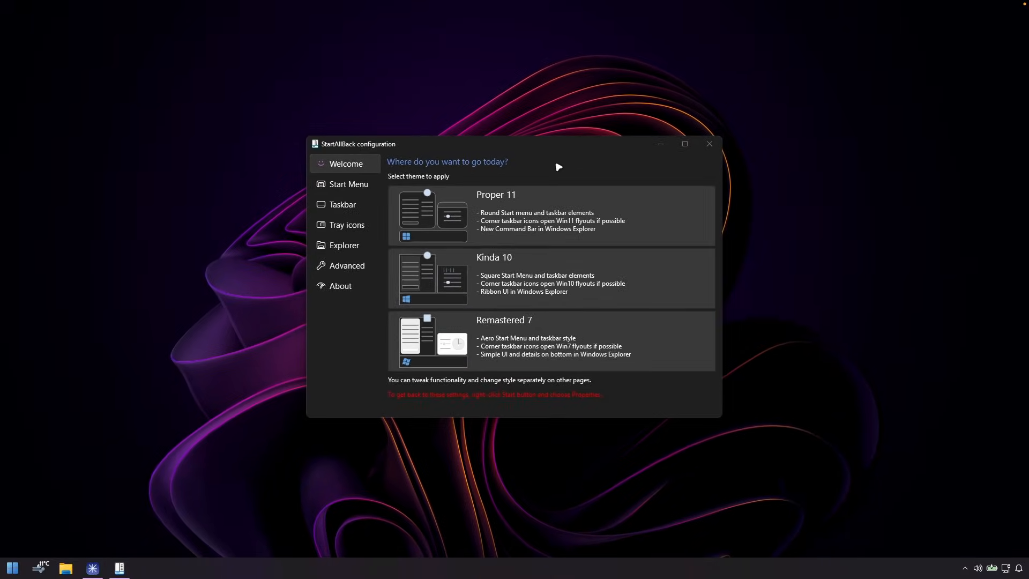
Step: Try the Plain8 visual style on the taskbar and settle on the Windows 7 style
left_click(346, 205)
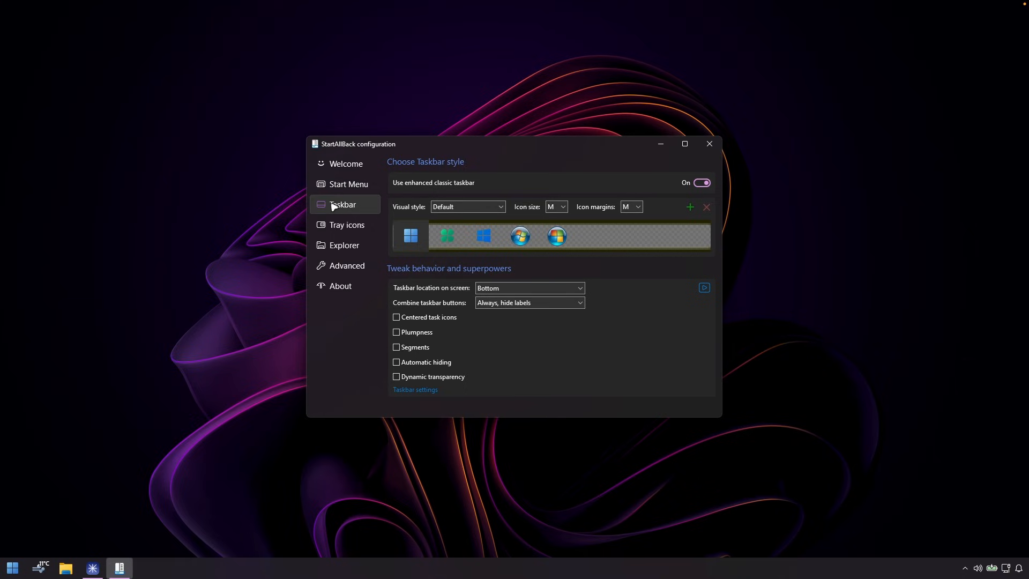
left_click(442, 209)
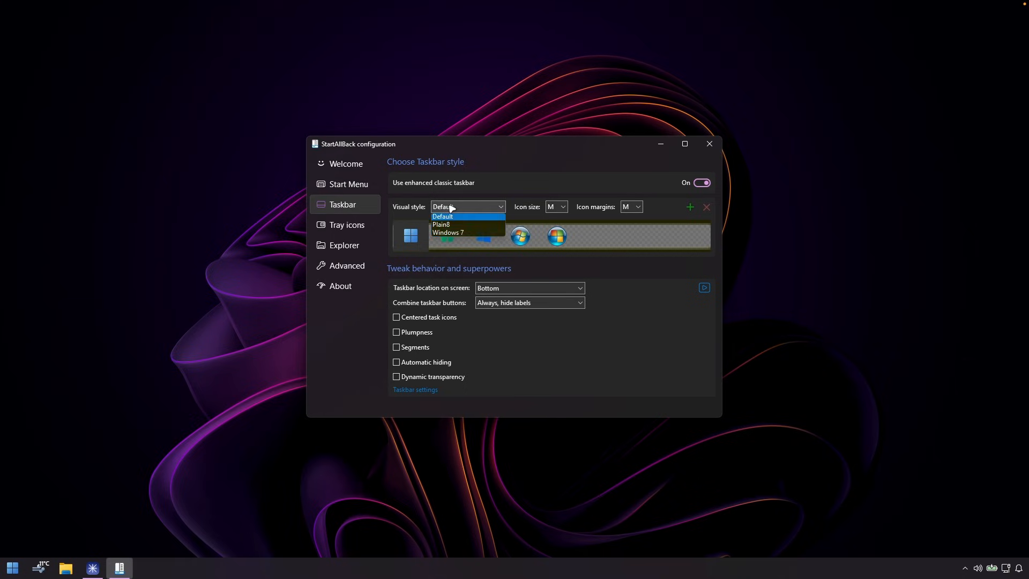
left_click(457, 226)
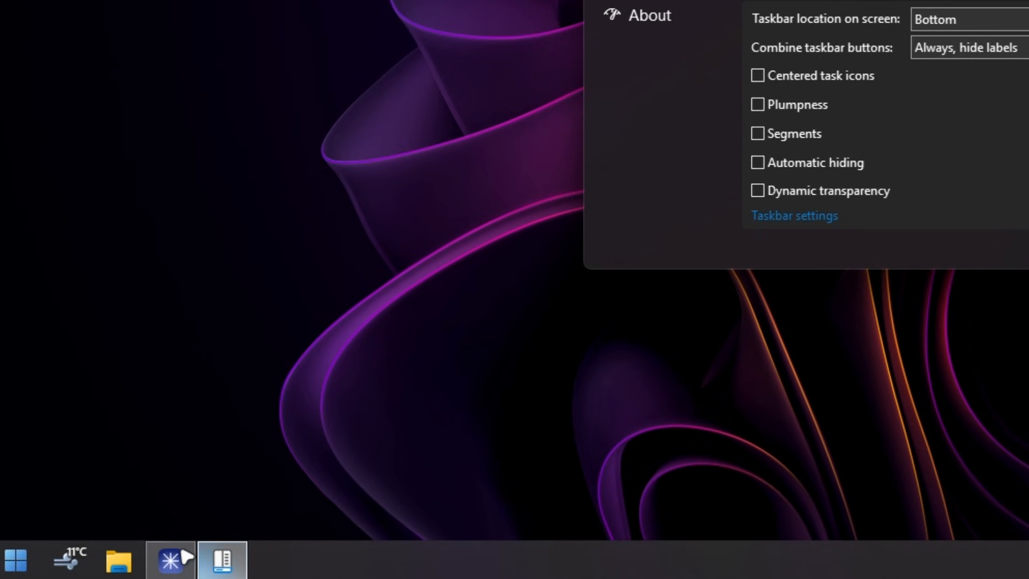
left_click(468, 206)
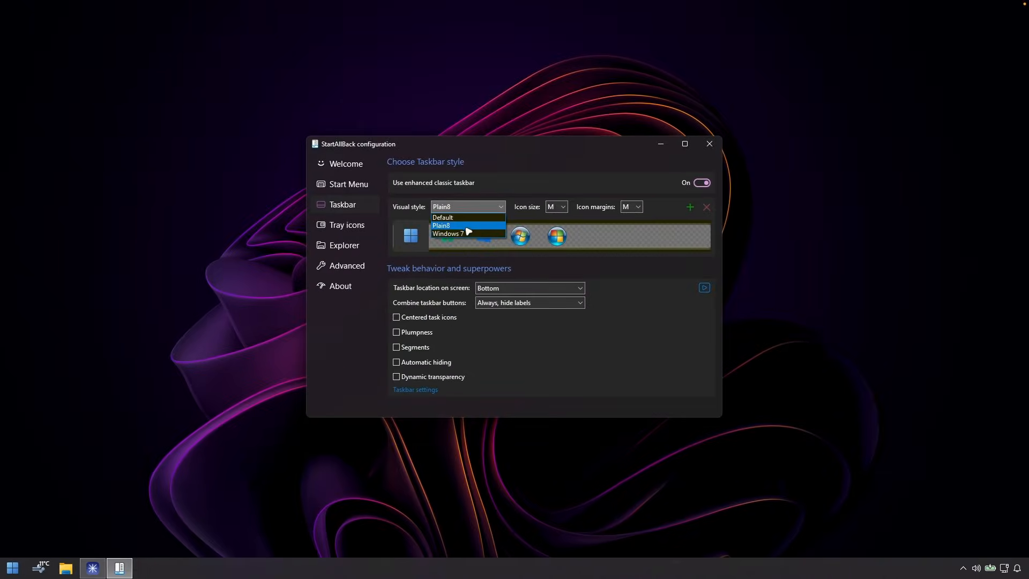
left_click(469, 233)
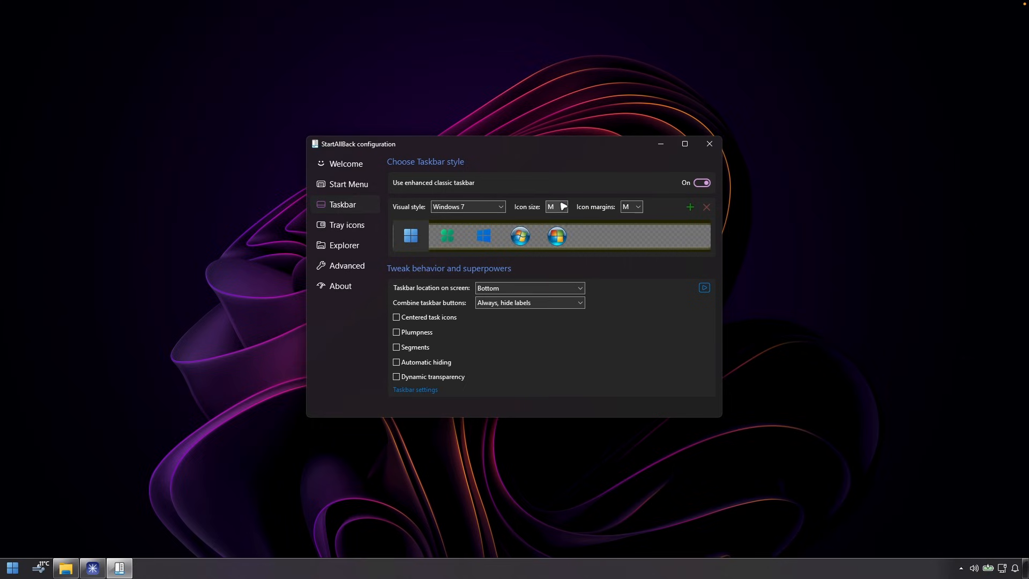
Step: Try the XL and S taskbar icon sizes and return the icon size to M
left_click(562, 206)
left_click(559, 242)
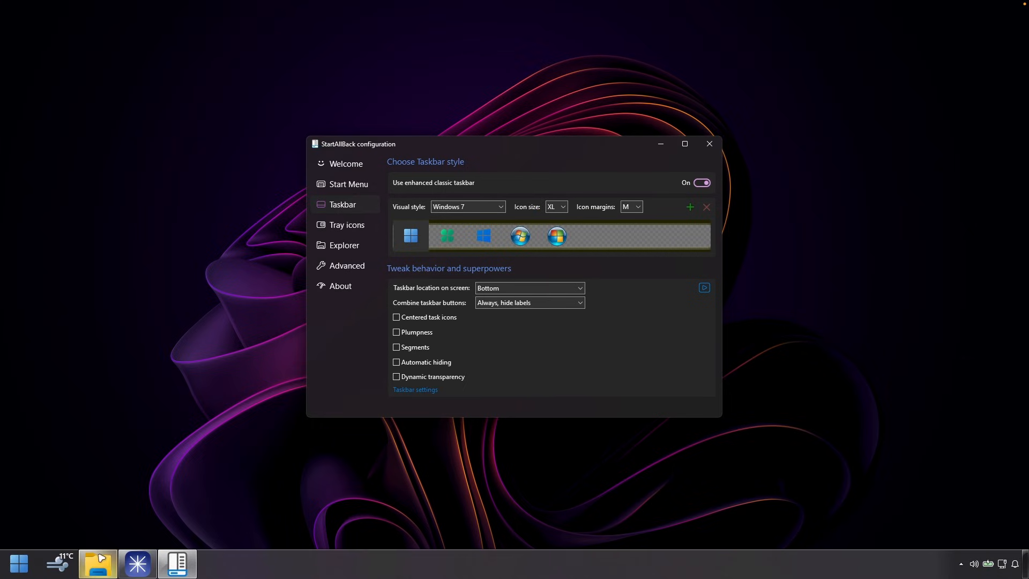
left_click(560, 208)
left_click(557, 225)
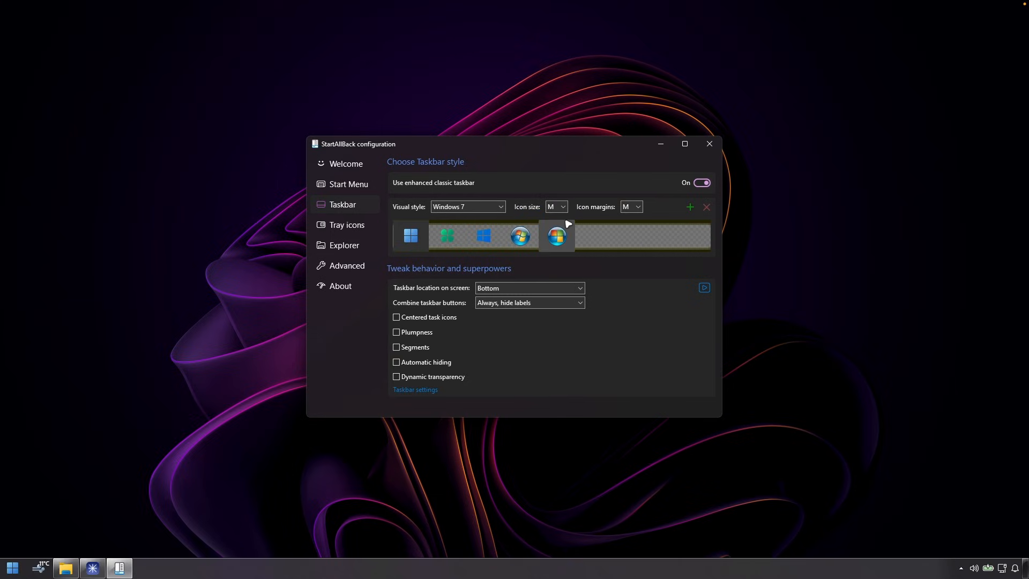
left_click(563, 208)
left_click(559, 217)
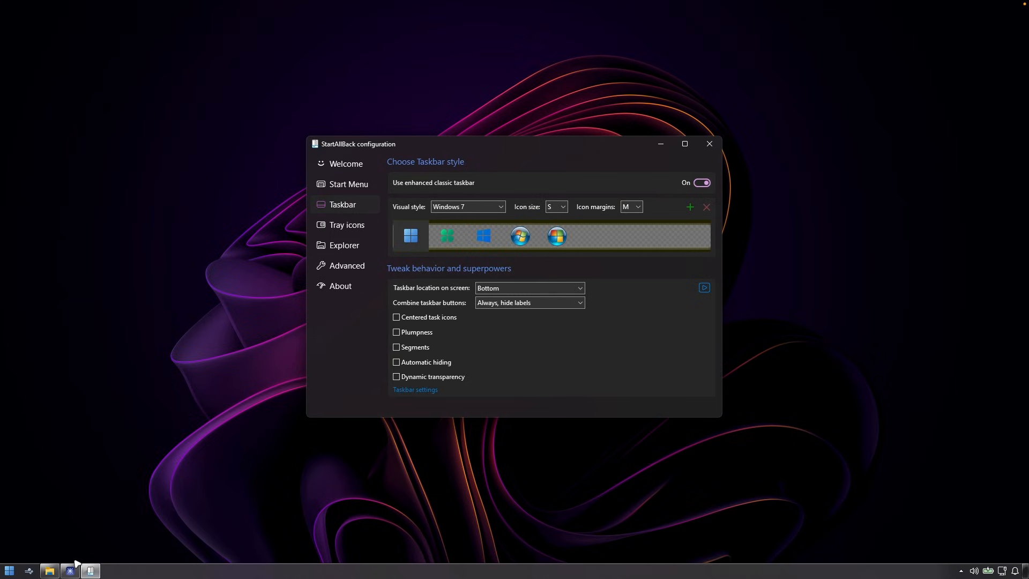
left_click(560, 208)
left_click(557, 225)
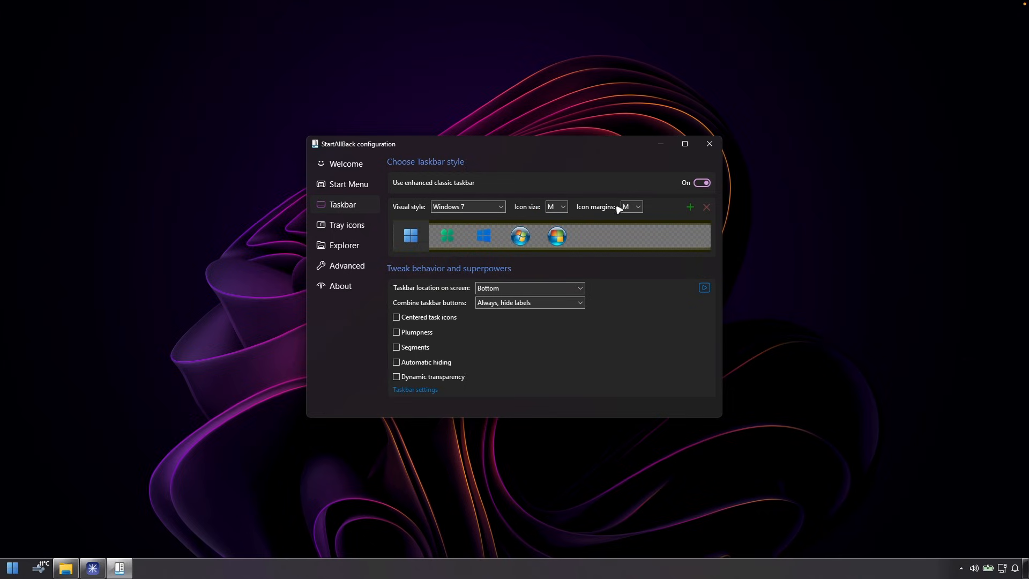
Step: Try the XL and XS taskbar icon margins and return the margins to M
left_click(637, 207)
left_click(637, 234)
left_click(637, 207)
left_click(627, 250)
left_click(637, 207)
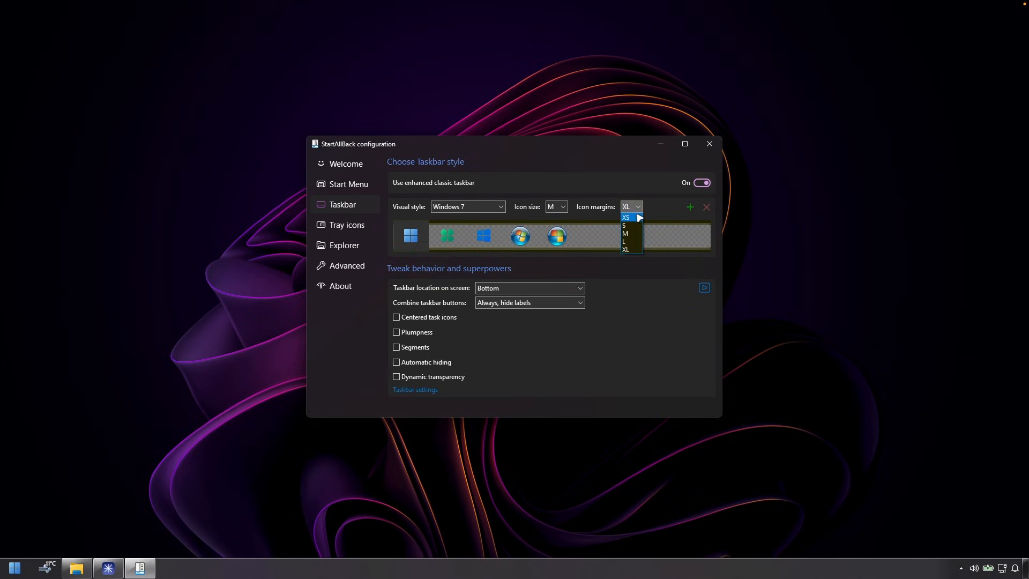
left_click(638, 217)
left_click(637, 207)
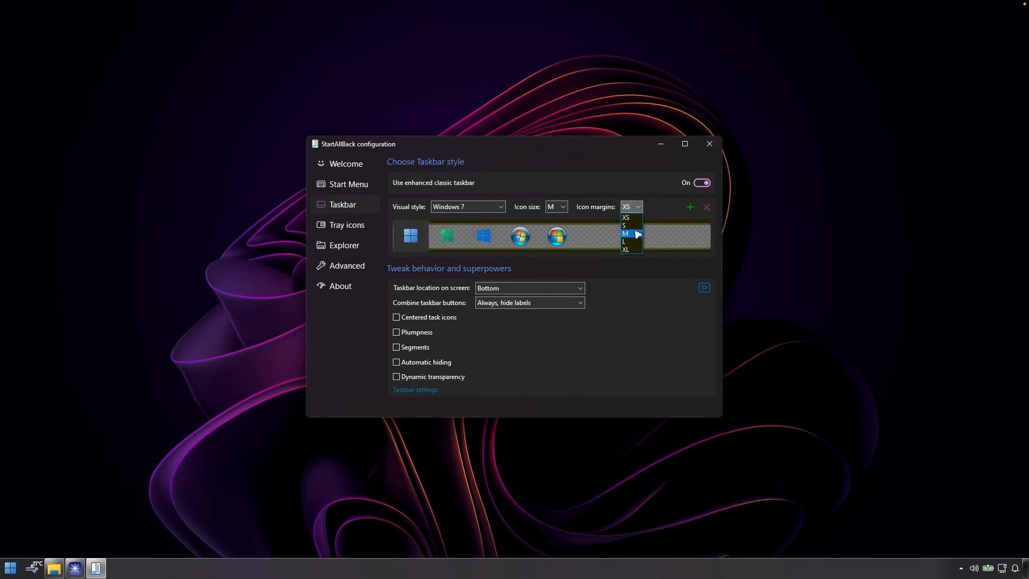
left_click(638, 234)
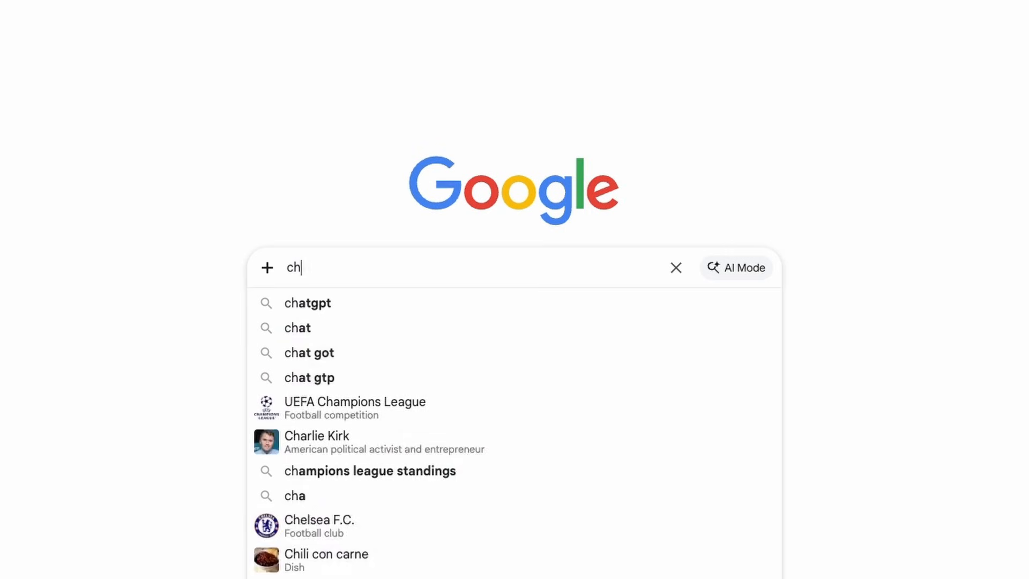
Step: Search Google for "chatlm abacus ai" and open the ChatLLM Teams site by Abacus.AI
type("atllm abacus ai")
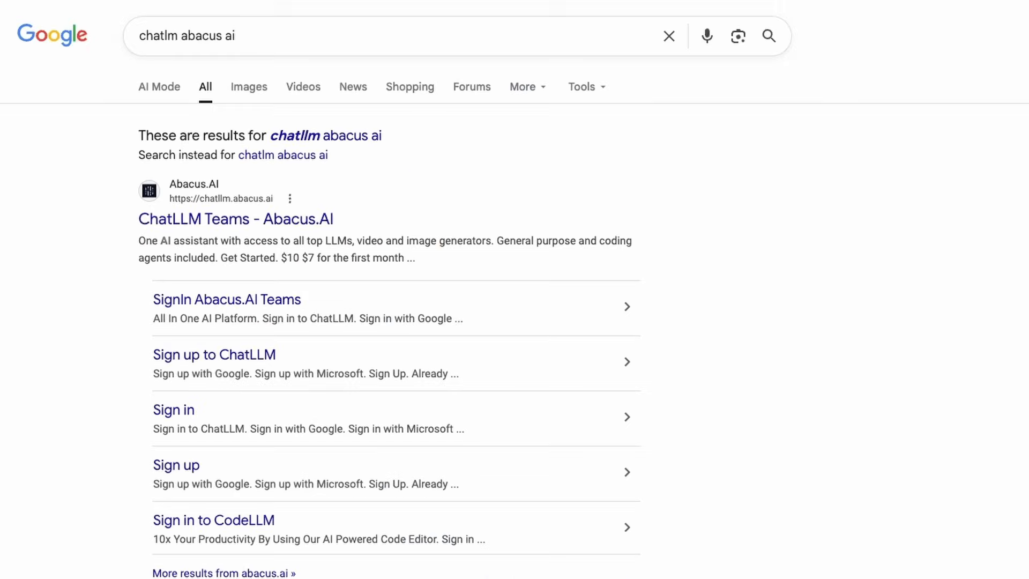
left_click(323, 220)
left_click_drag(105, 213, 352, 215)
left_click(356, 214)
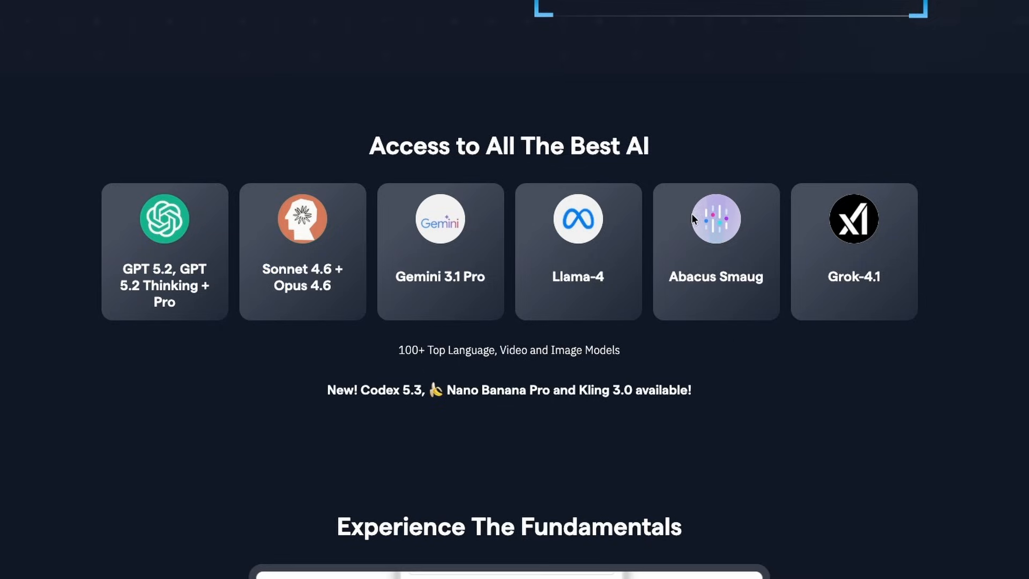
Step: Review the available AI models and the ChatLLM Teams introduction on the Abacus.AI landing page
left_click_drag(327, 388, 654, 407)
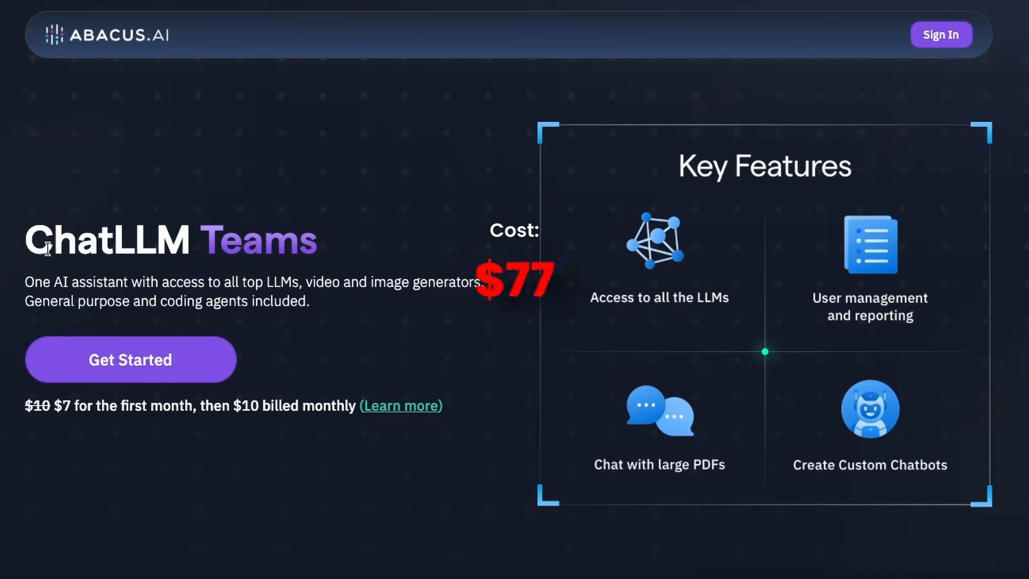
left_click_drag(27, 238, 321, 248)
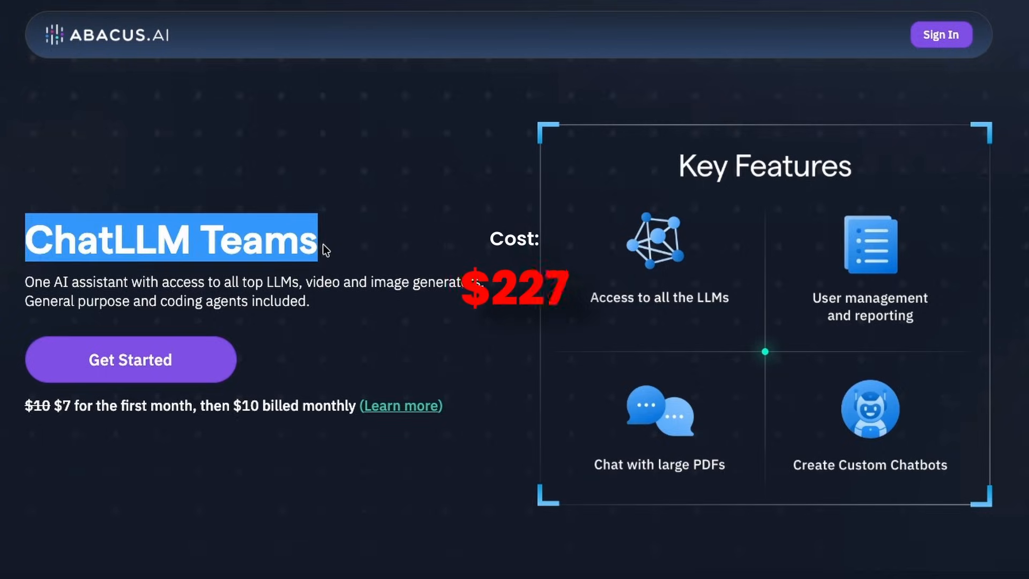
left_click(471, 272)
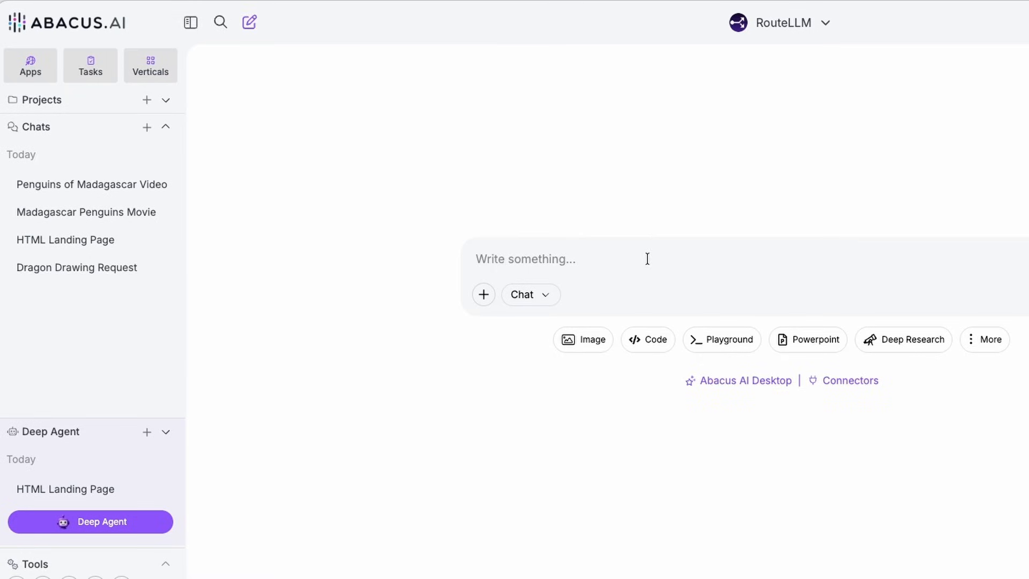
Step: Browse the language models available in the RouteLLM model selector
left_click(799, 27)
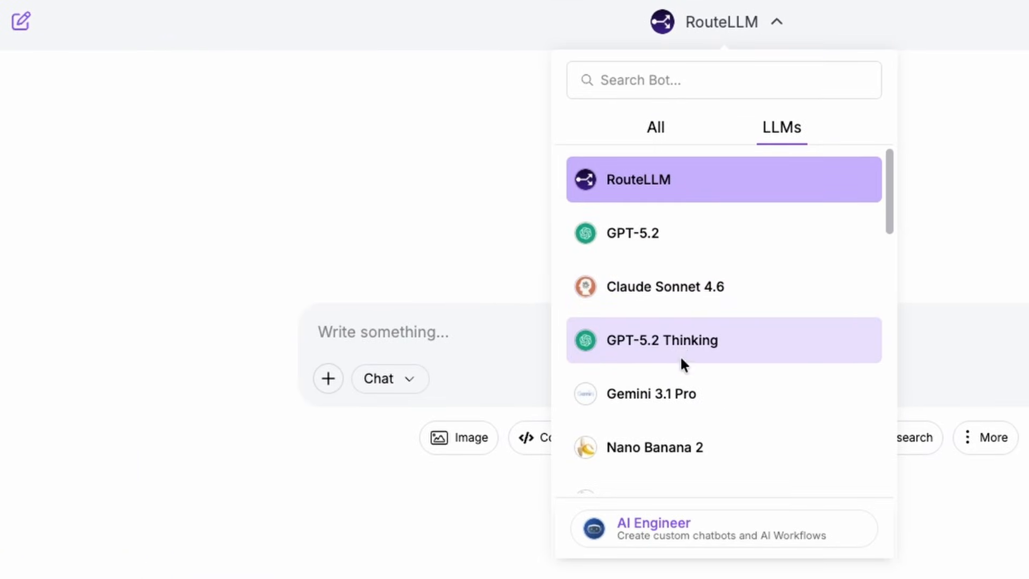
scroll(680, 427, "down", 4)
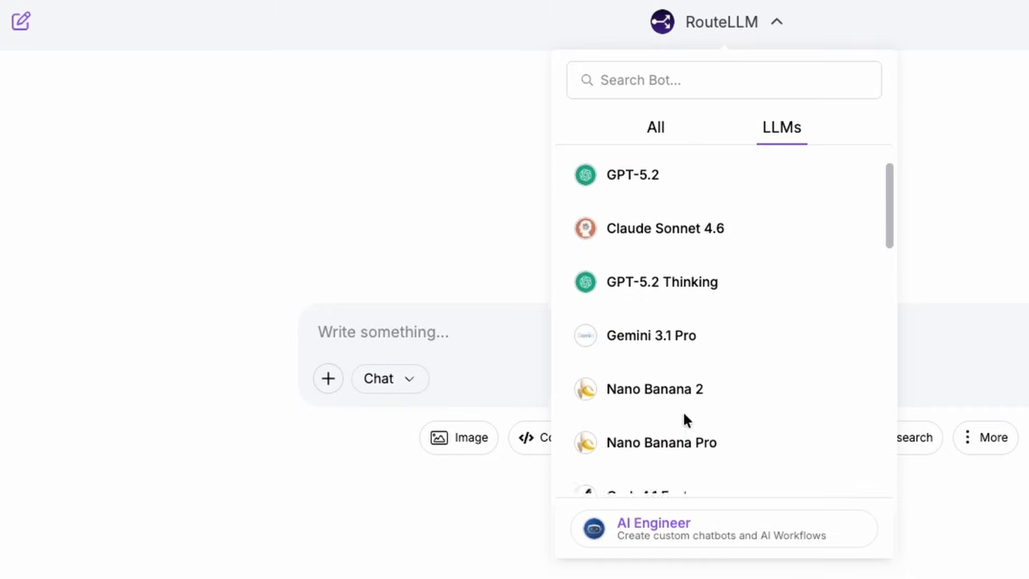
scroll(688, 365, "down", 3)
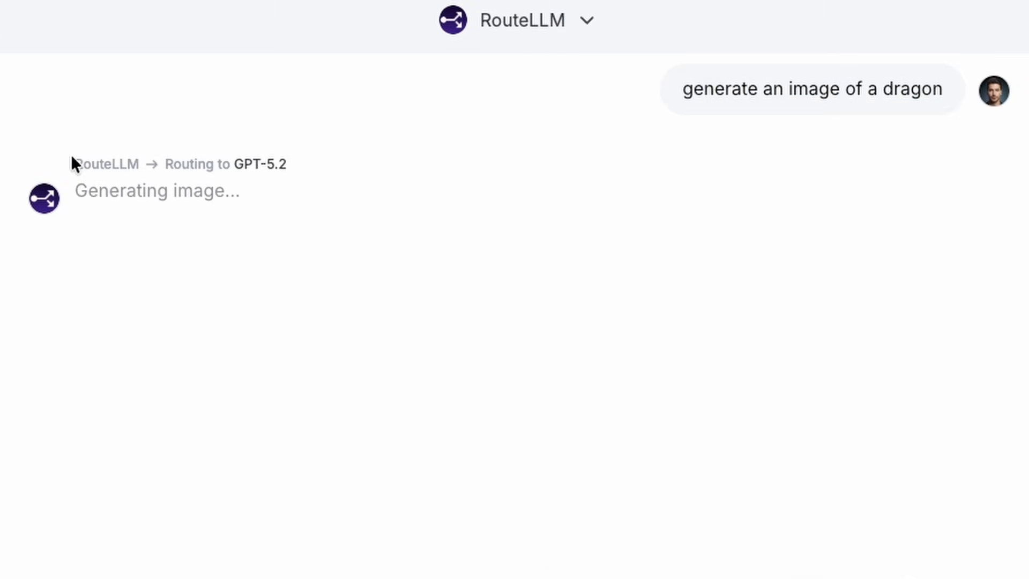
Step: Examine the model routing of the dragon image request and the model choice for video creation
left_click_drag(71, 160, 396, 192)
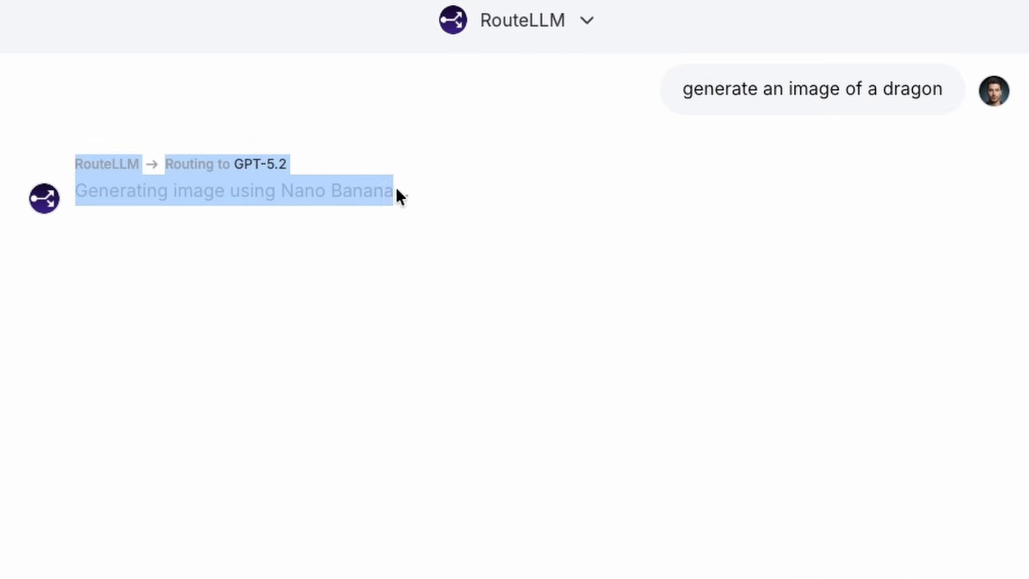
left_click(457, 334)
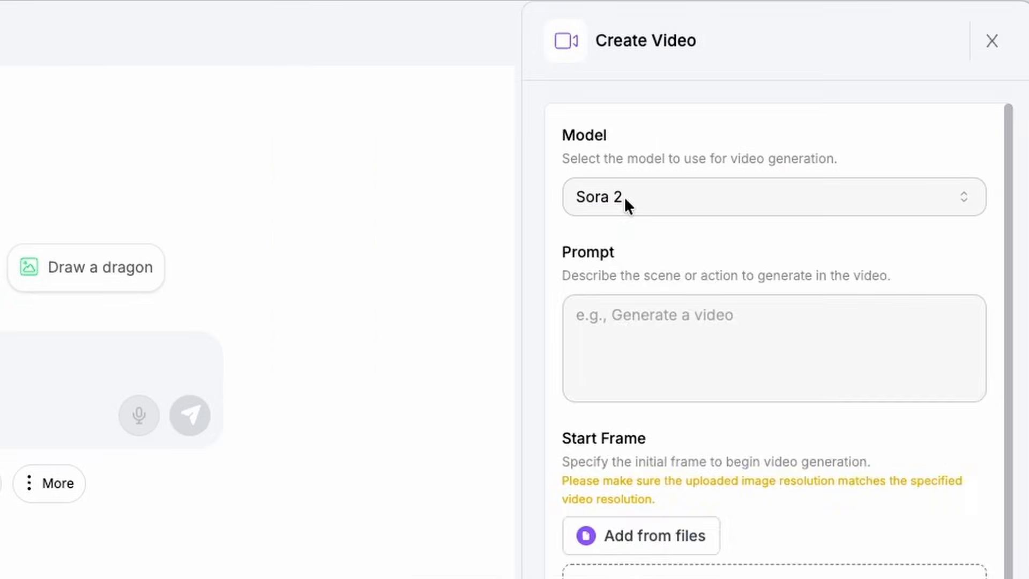
left_click(624, 198)
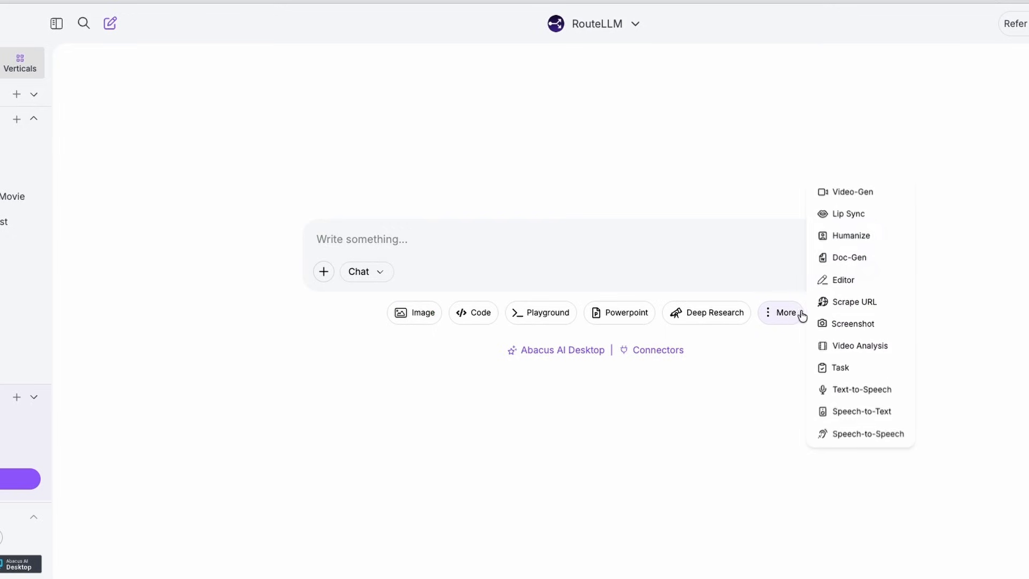
Step: Look through ChatLLM's additional tools, the Deep Agent and the HTML landing page suggestion
left_click(785, 326)
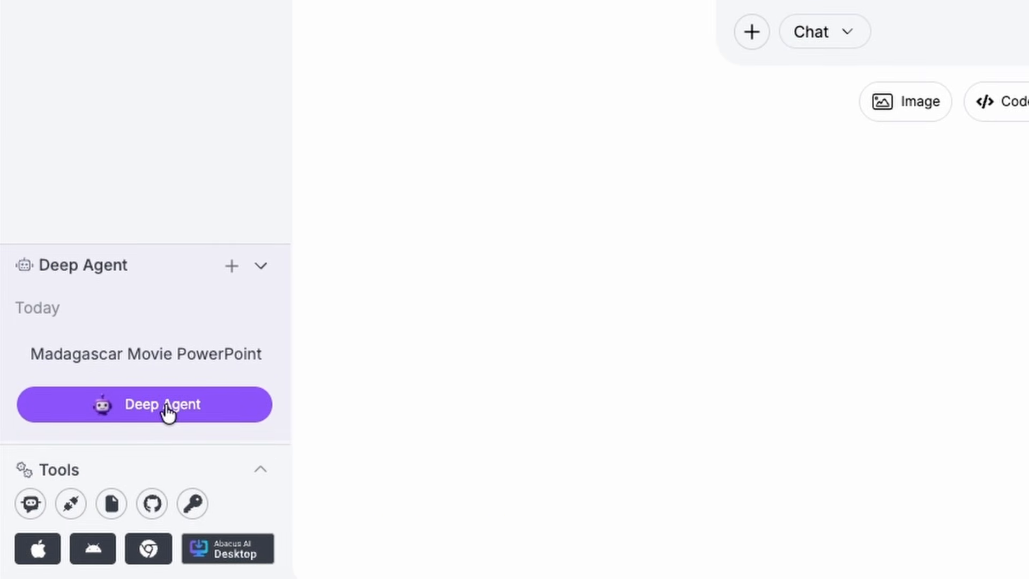
left_click(145, 432)
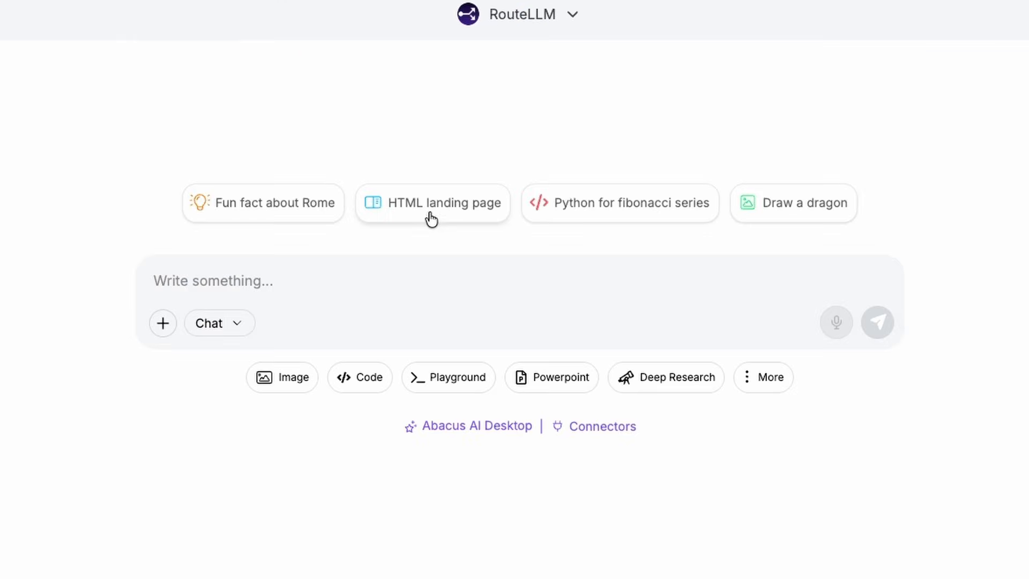
left_click(425, 203)
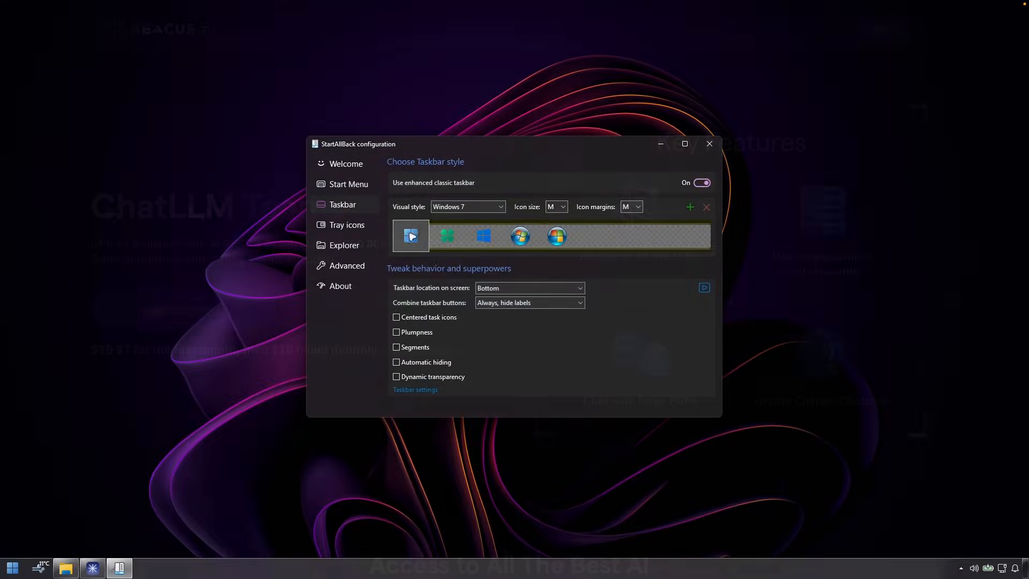
Step: Try the green clover, flat blue Windows and two round Windows orb icons for the Start button
left_click(447, 236)
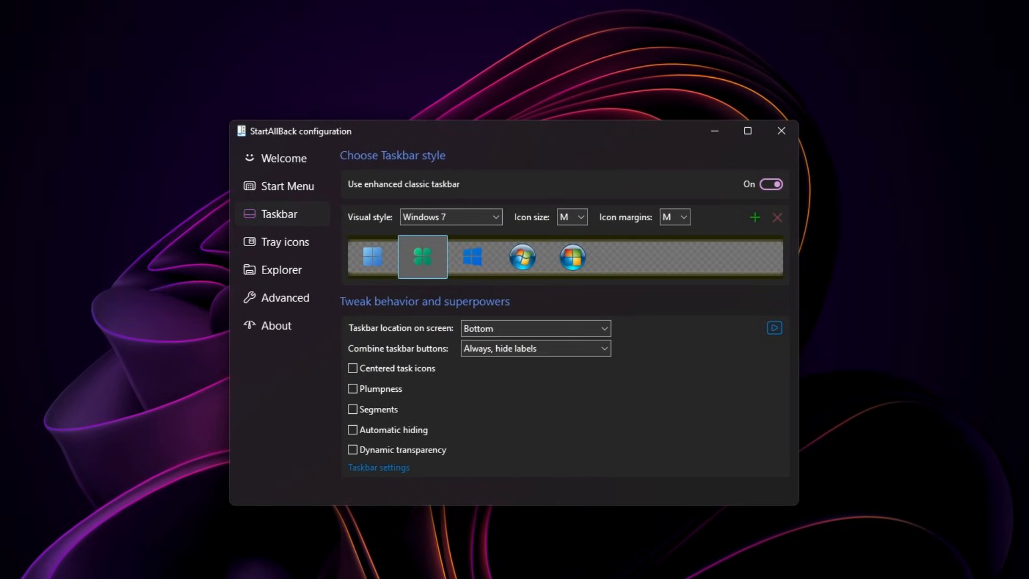
left_click(455, 267)
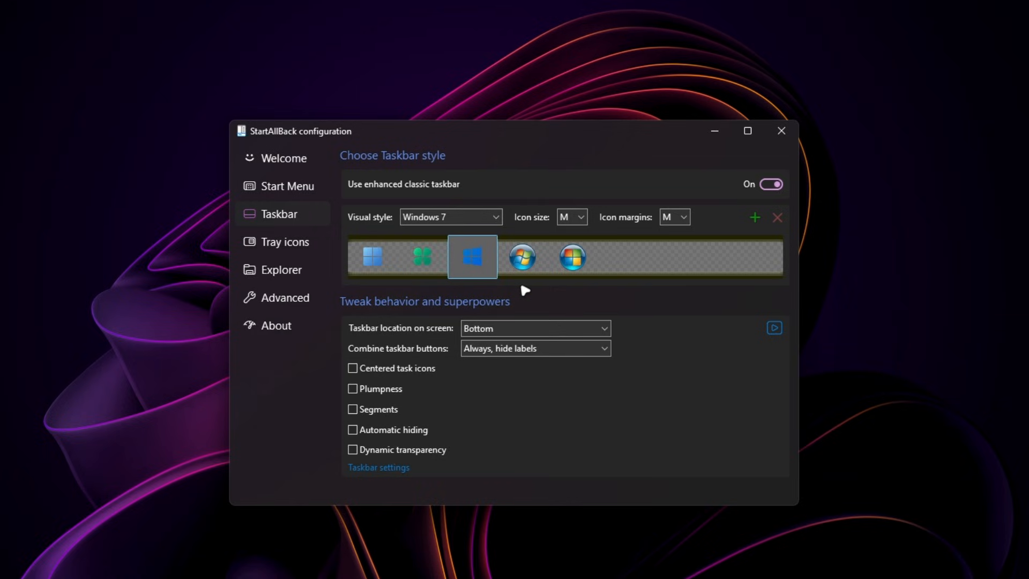
left_click(526, 262)
left_click(576, 261)
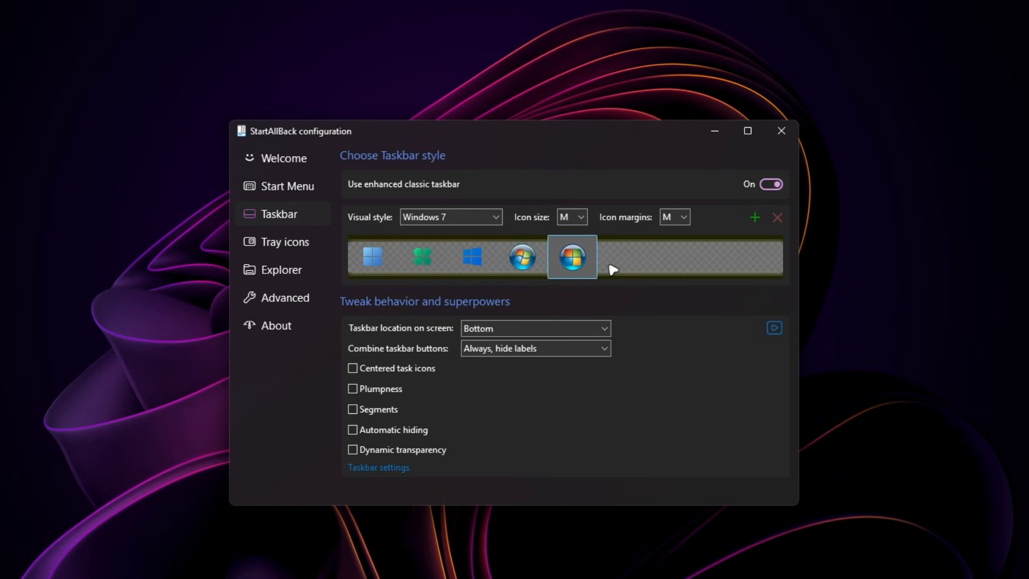
Step: Open the file picker for a custom Start button image, cancel it, and select the first Windows icon again
left_click(762, 217)
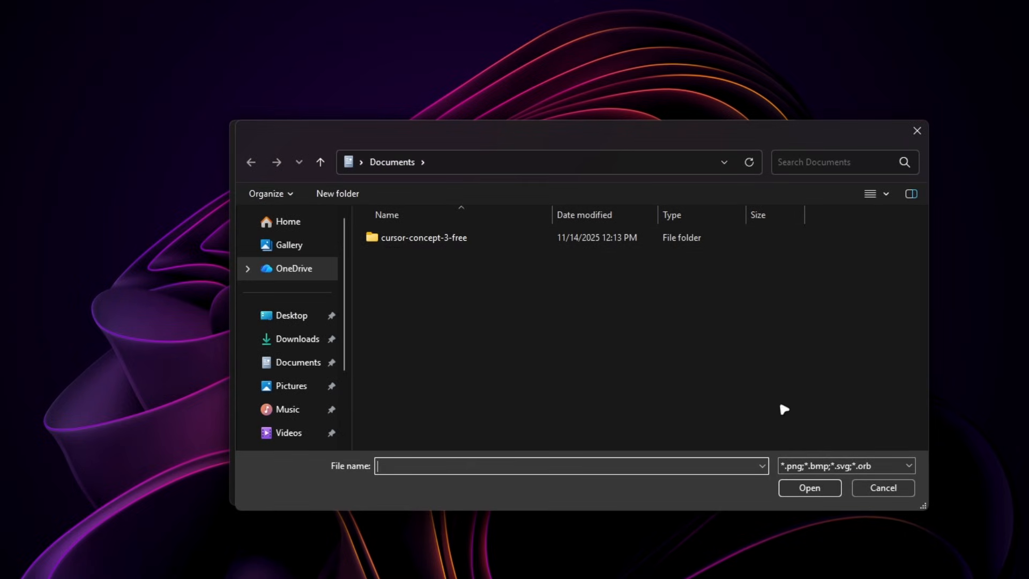
left_click(883, 487)
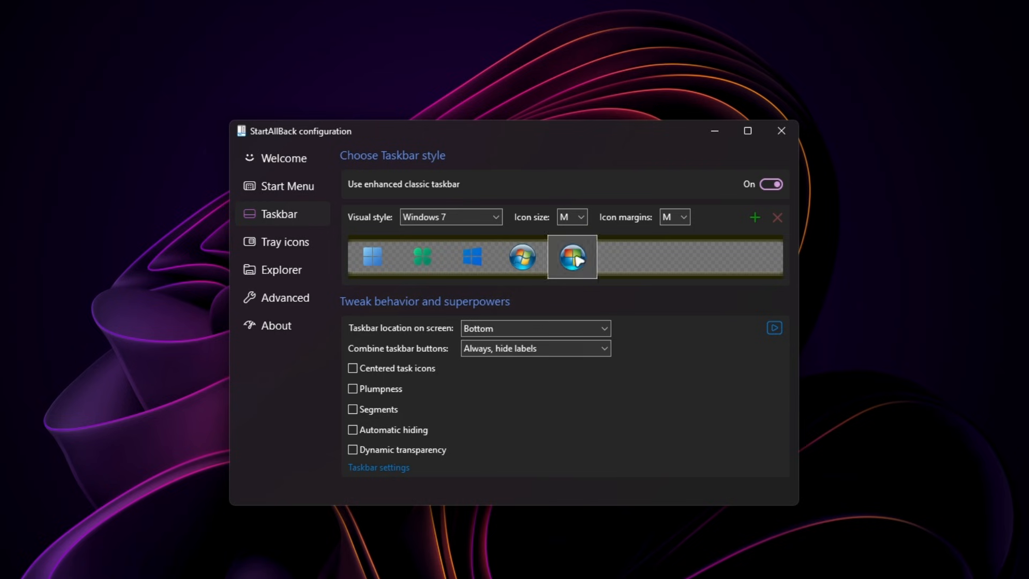
left_click(373, 256)
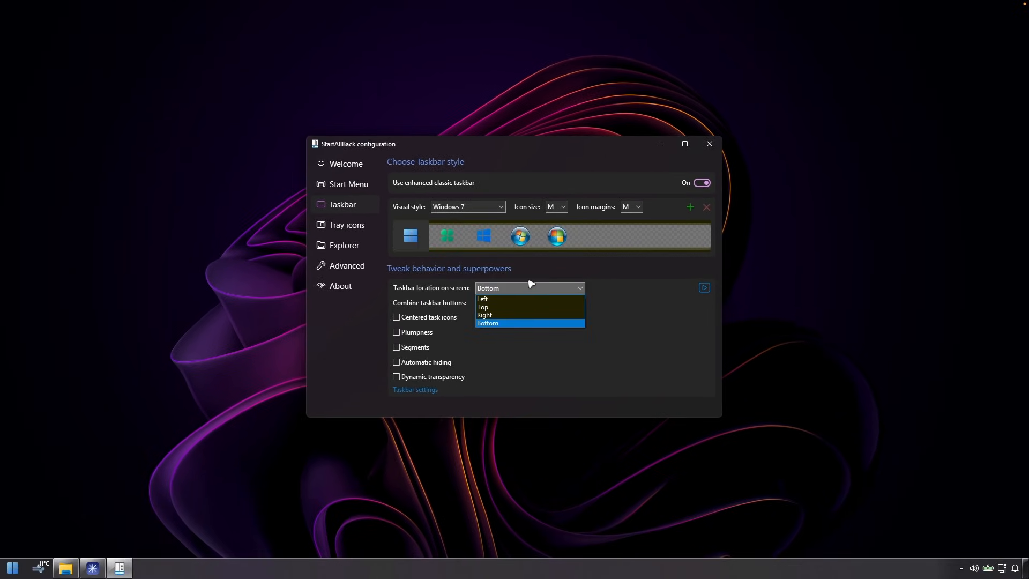
Step: Try the Top, Right and Left taskbar locations and return the taskbar location to Bottom
left_click(529, 307)
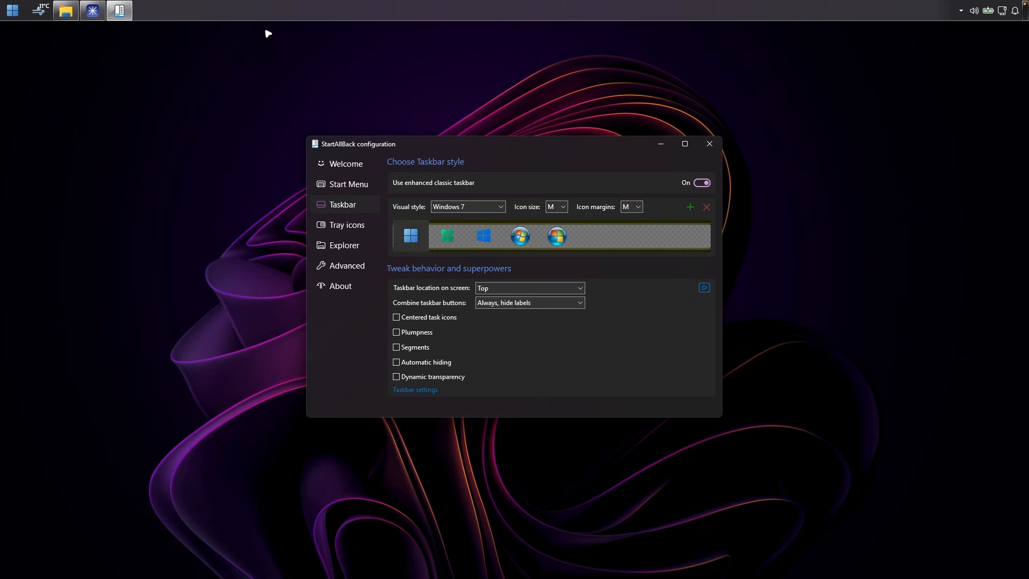
left_click(564, 288)
left_click(545, 313)
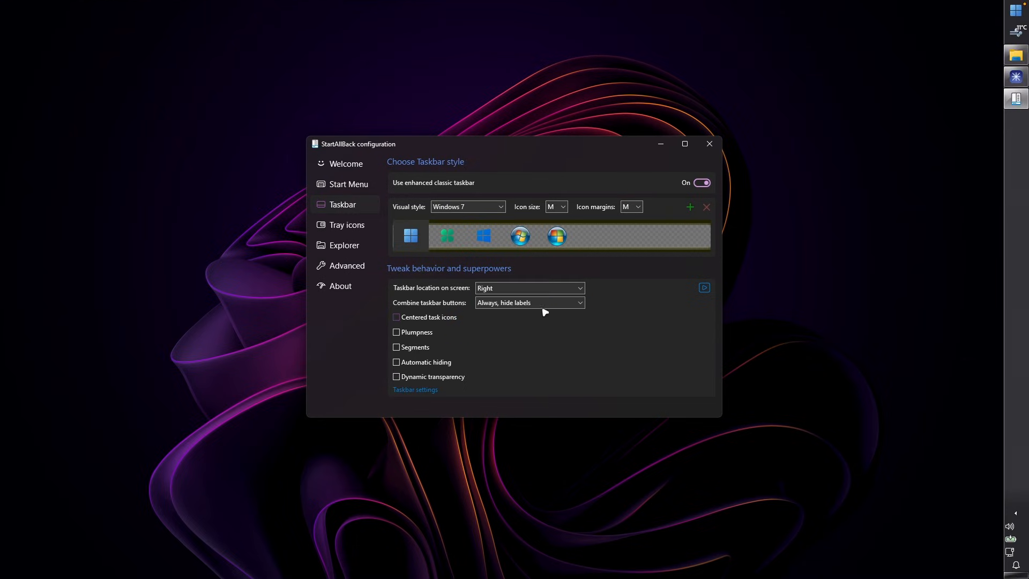
left_click(546, 289)
left_click(538, 298)
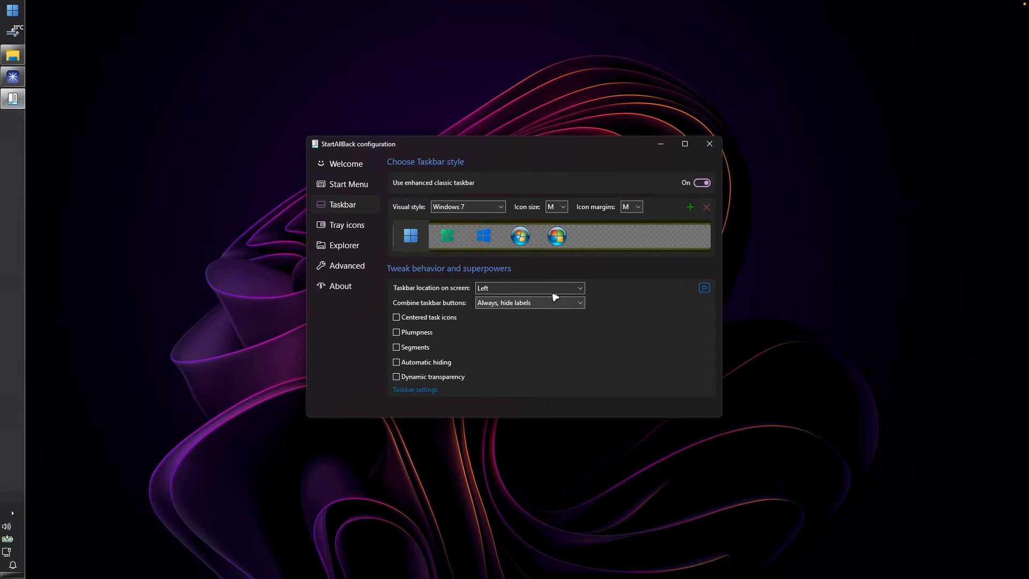
left_click(543, 289)
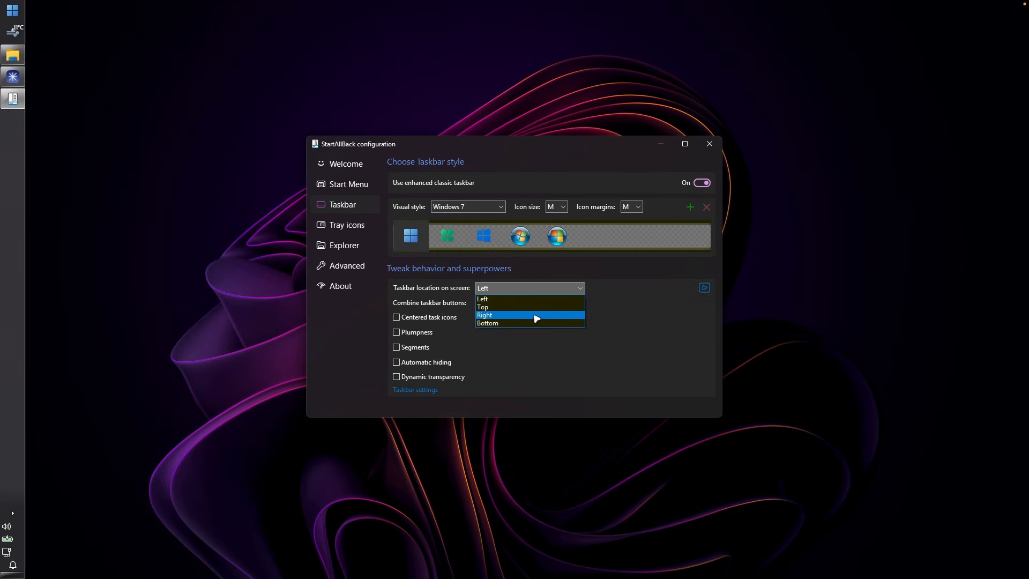
left_click(533, 315)
left_click(533, 289)
left_click(528, 322)
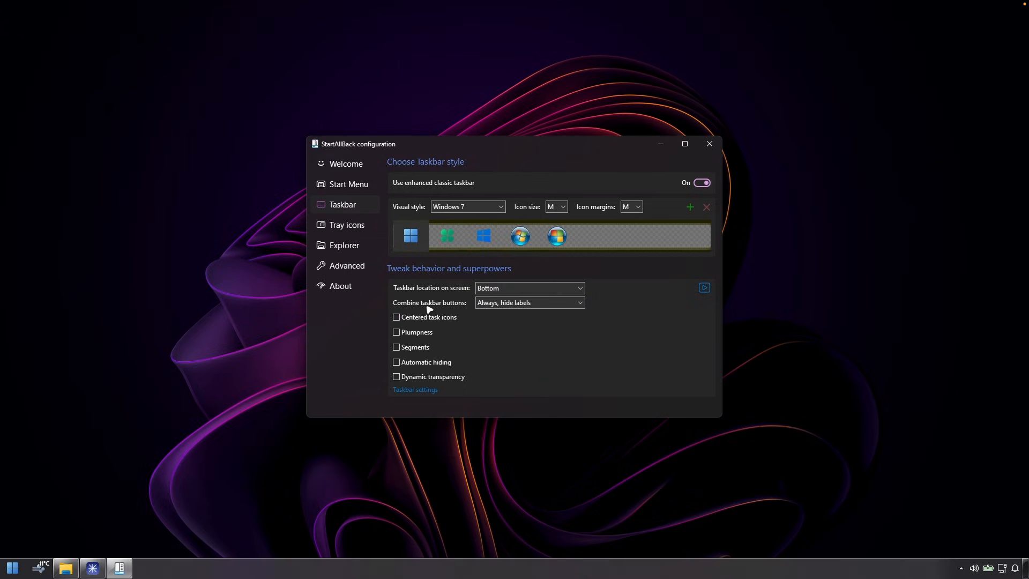
Step: Try the Never option for combining taskbar buttons and centered task icons, restoring "Always, hide labels" and non-centered icons
left_click(522, 303)
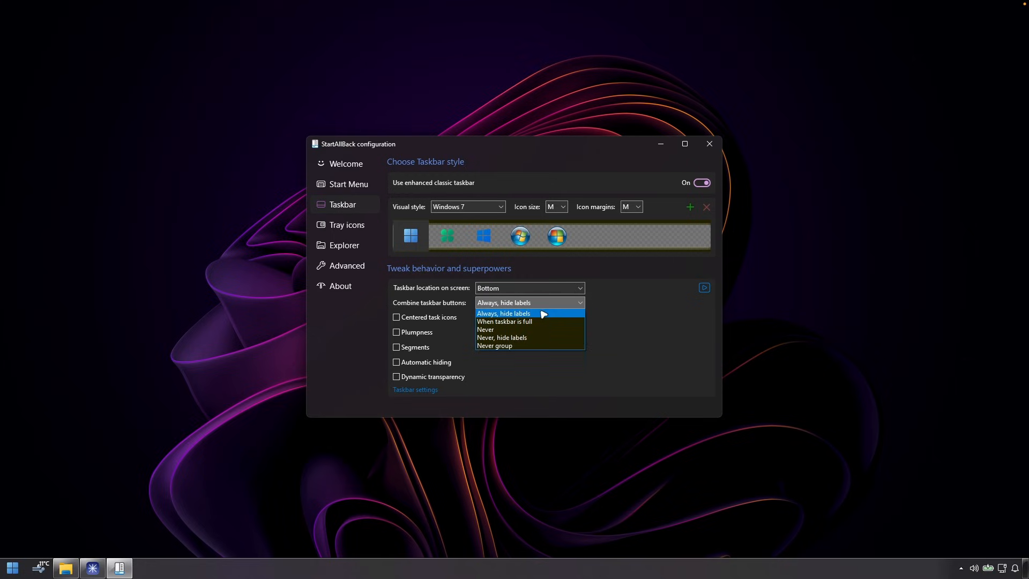
left_click(510, 329)
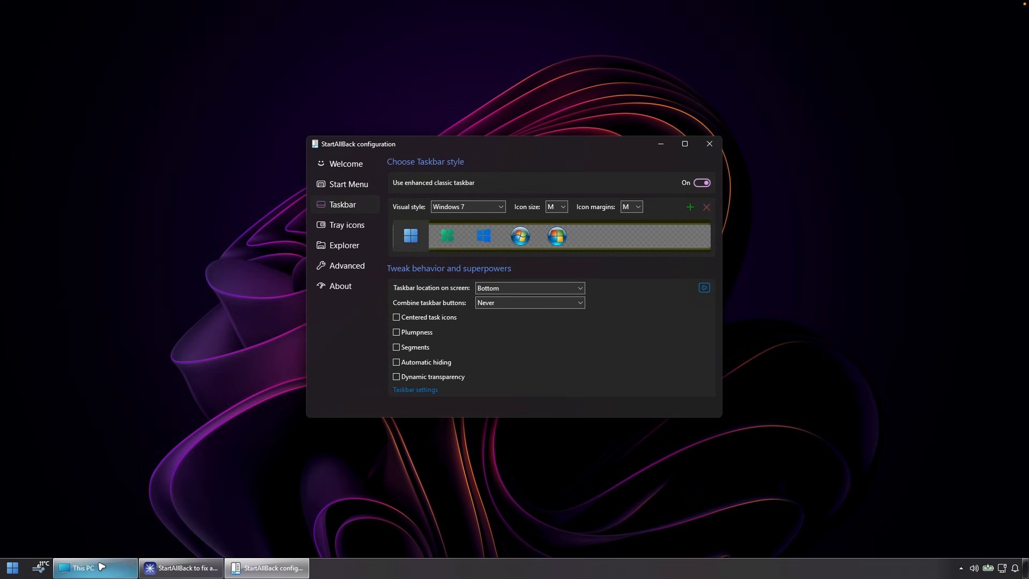
left_click(494, 303)
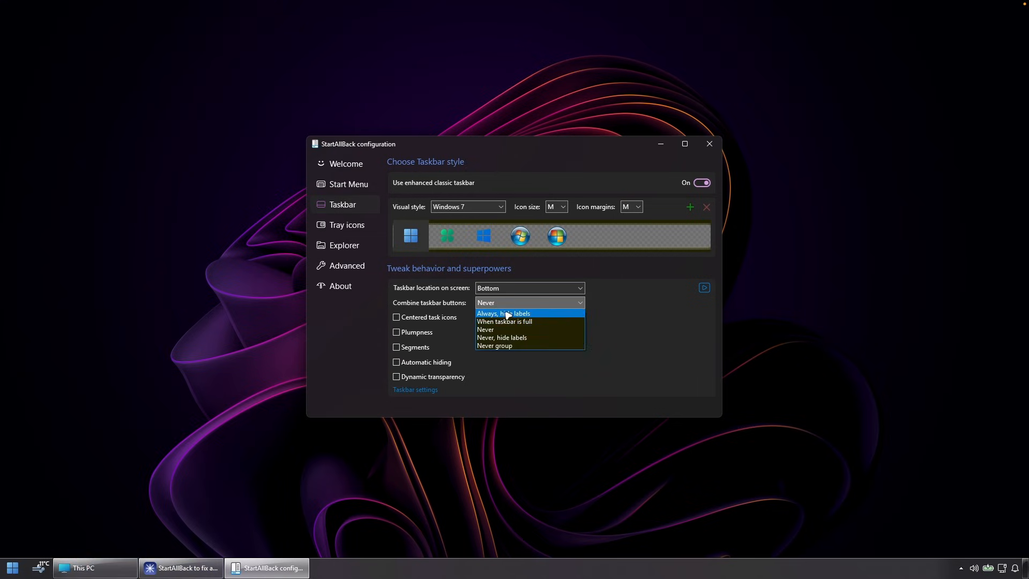
left_click(525, 314)
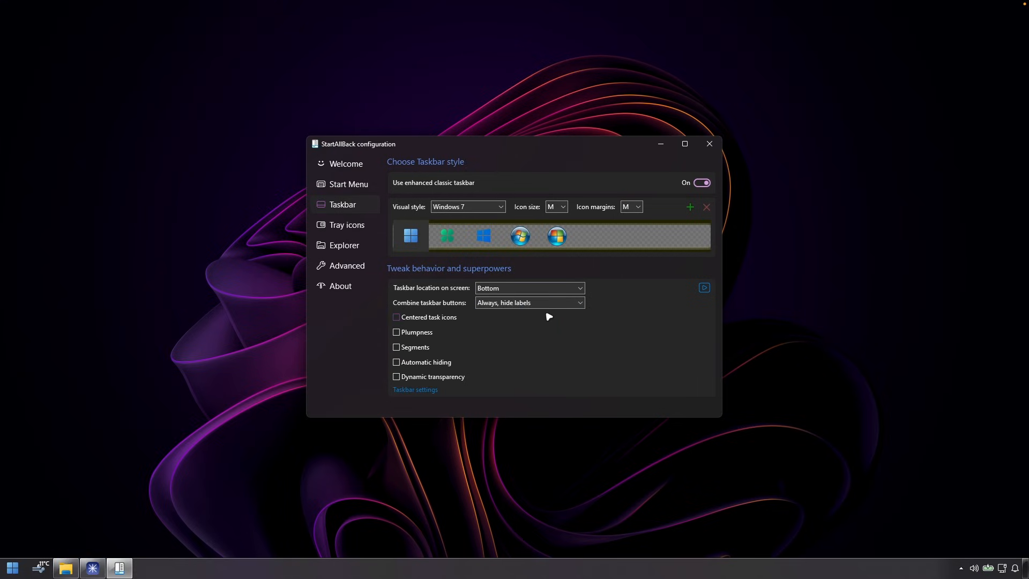
left_click(428, 317)
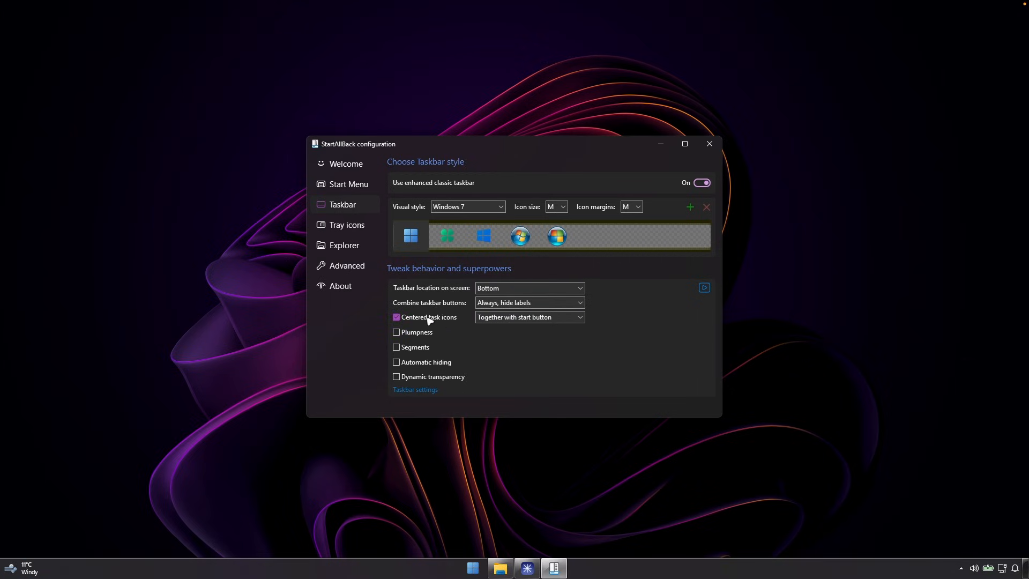
left_click(430, 320)
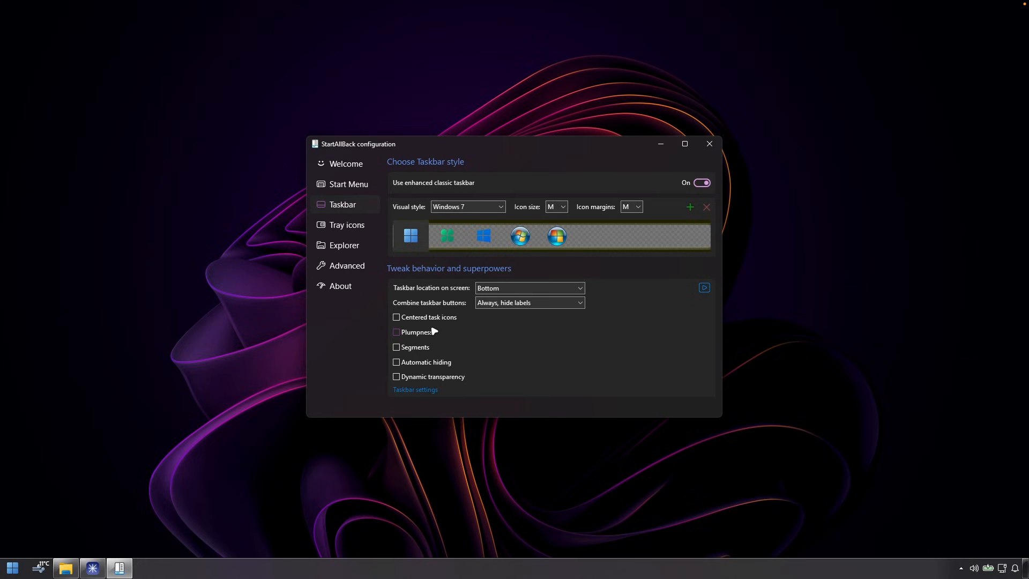
Step: Enable taskbar Plumpness, try its Aura option, and set it to Buffer
left_click(426, 338)
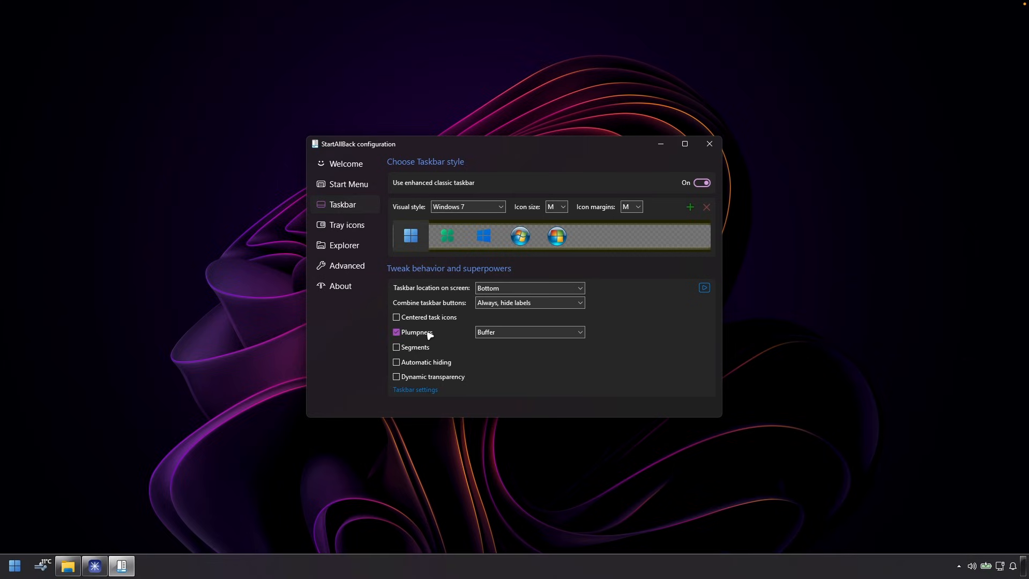
left_click(501, 332)
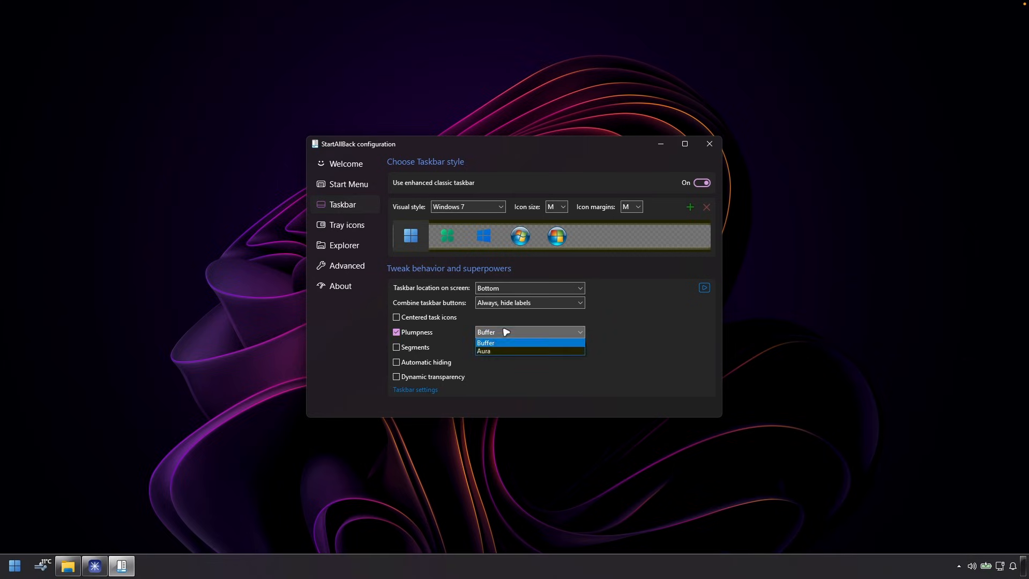
left_click(504, 347)
left_click(522, 337)
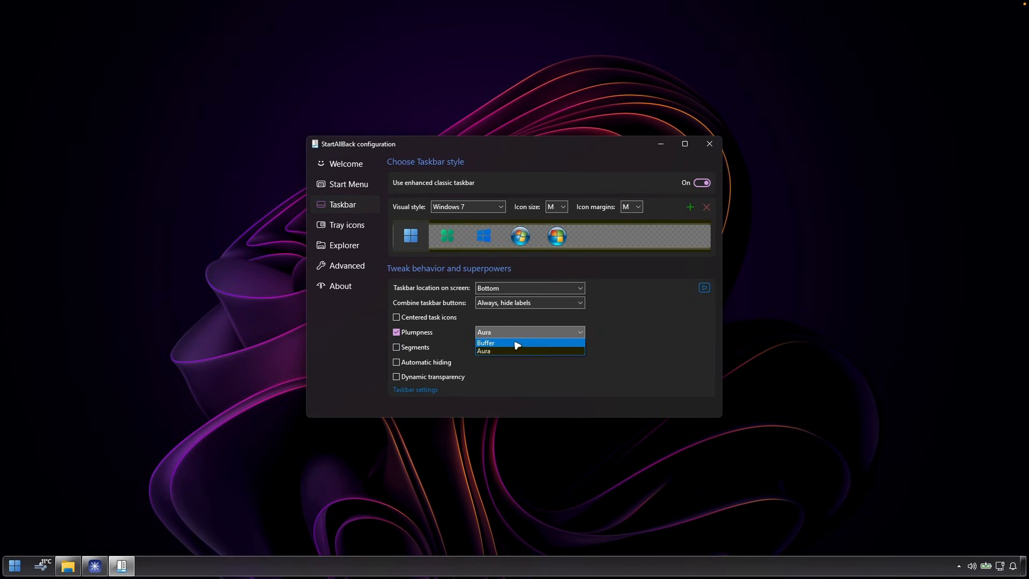
left_click(517, 344)
Step: Try the Segments and Automatic hiding taskbar options and turn both off again
left_click(436, 347)
left_click(436, 347)
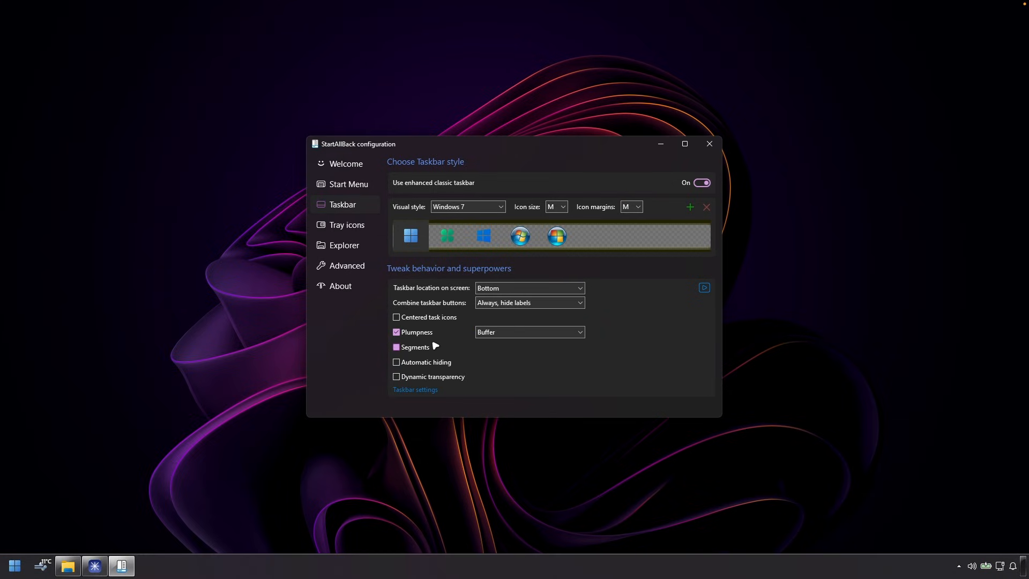
left_click(442, 364)
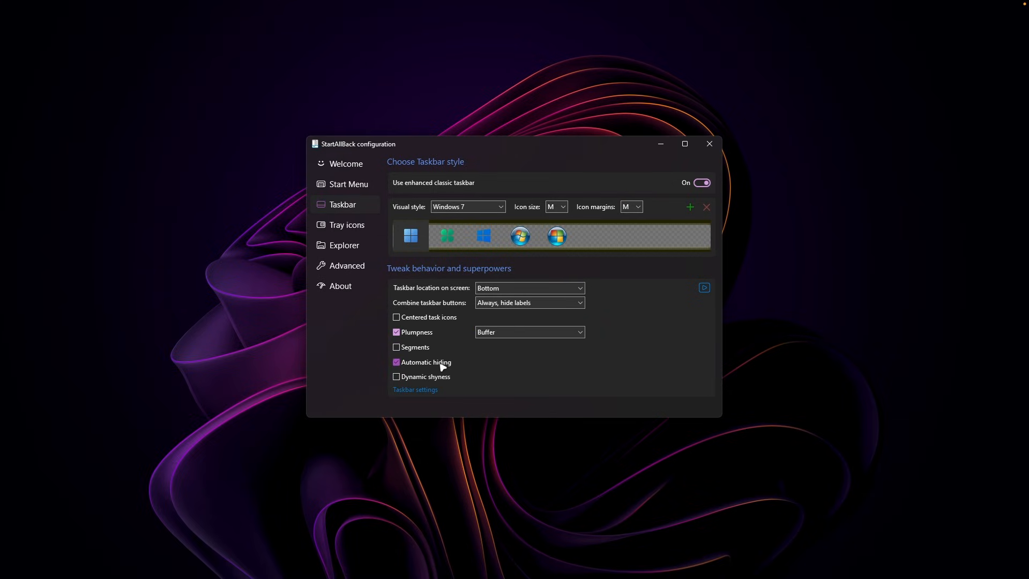
left_click(443, 363)
Step: Enable Dynamic transparency, test it with a maximized browser window, and return to the StartAllBack configuration
left_click(444, 377)
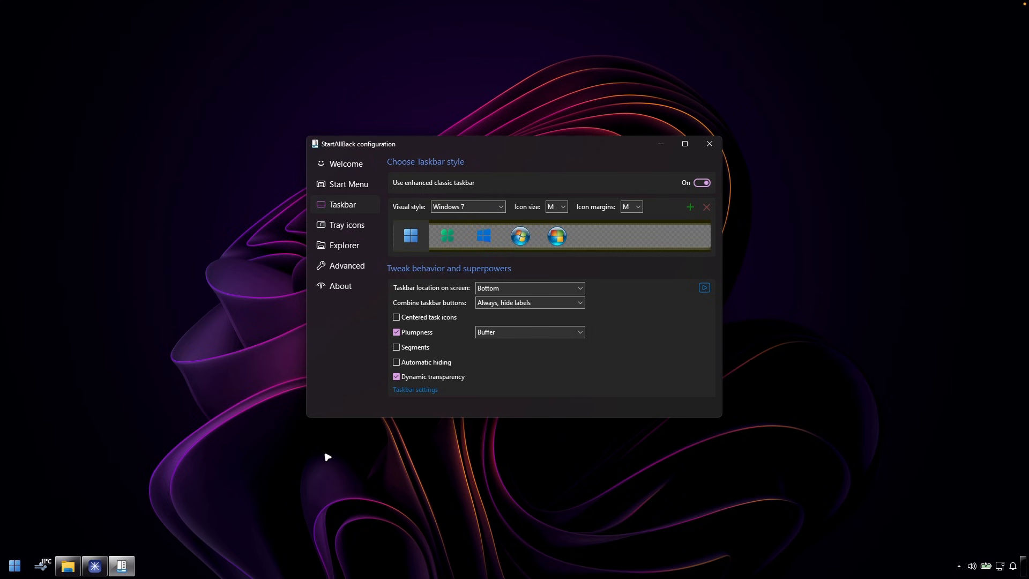
left_click(95, 566)
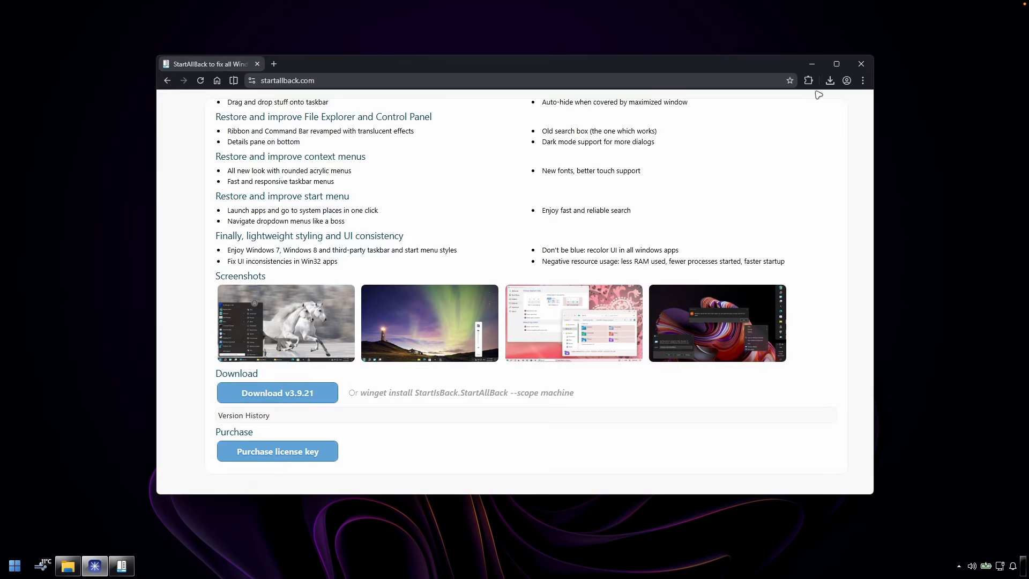
left_click(837, 67)
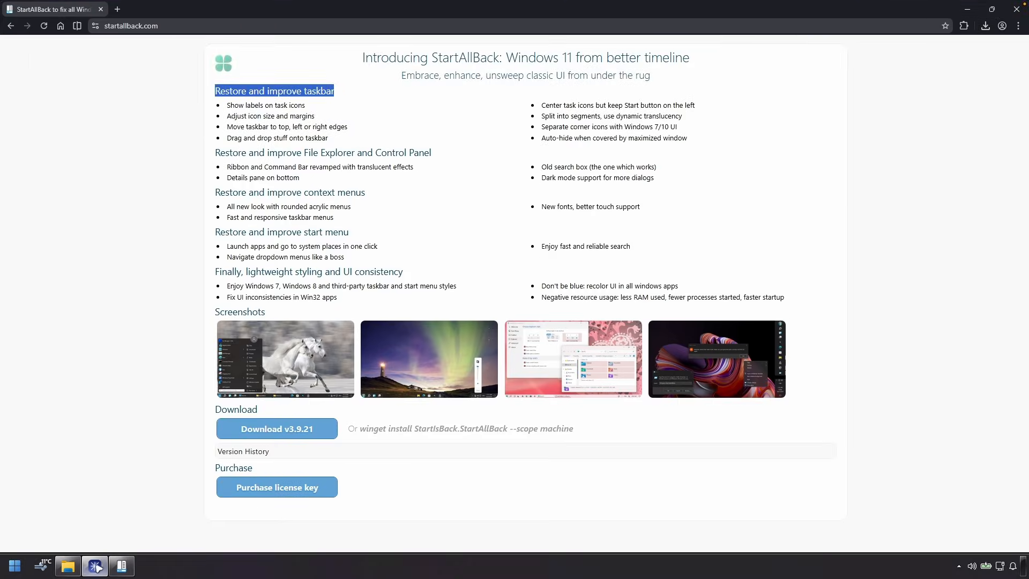
left_click(97, 567)
left_click(123, 574)
left_click(121, 567)
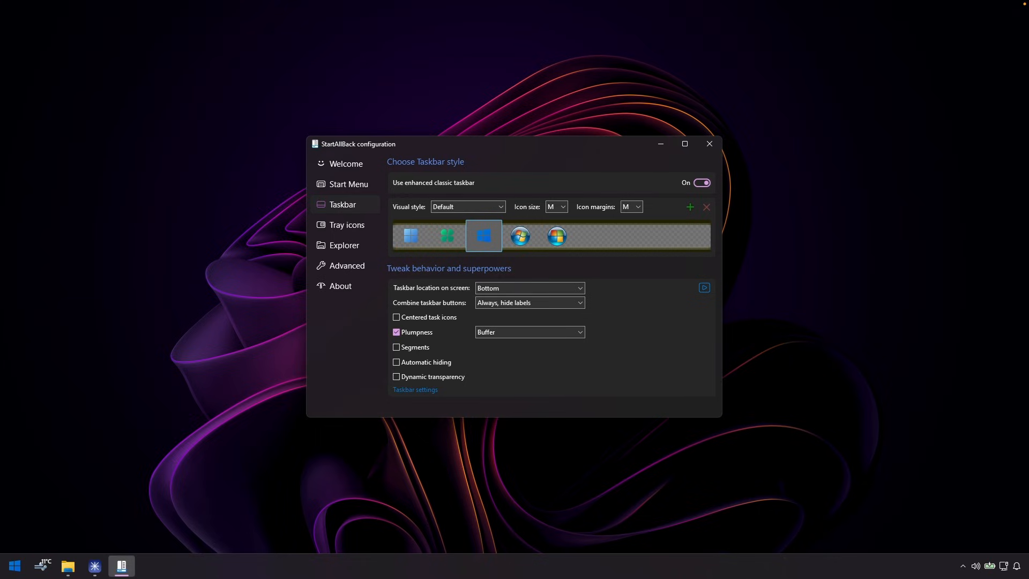
Step: In the Start Menu settings, try the Plain8 and Windows 7 visual styles, previewing the Start menu with each, and restore the Default style
left_click(348, 185)
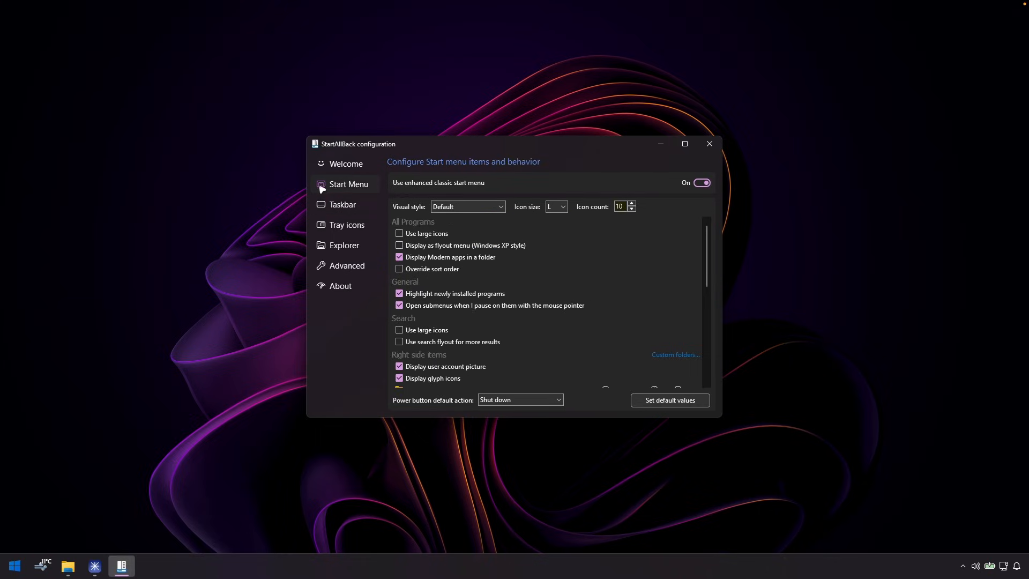
left_click(456, 209)
left_click(451, 227)
left_click(14, 566)
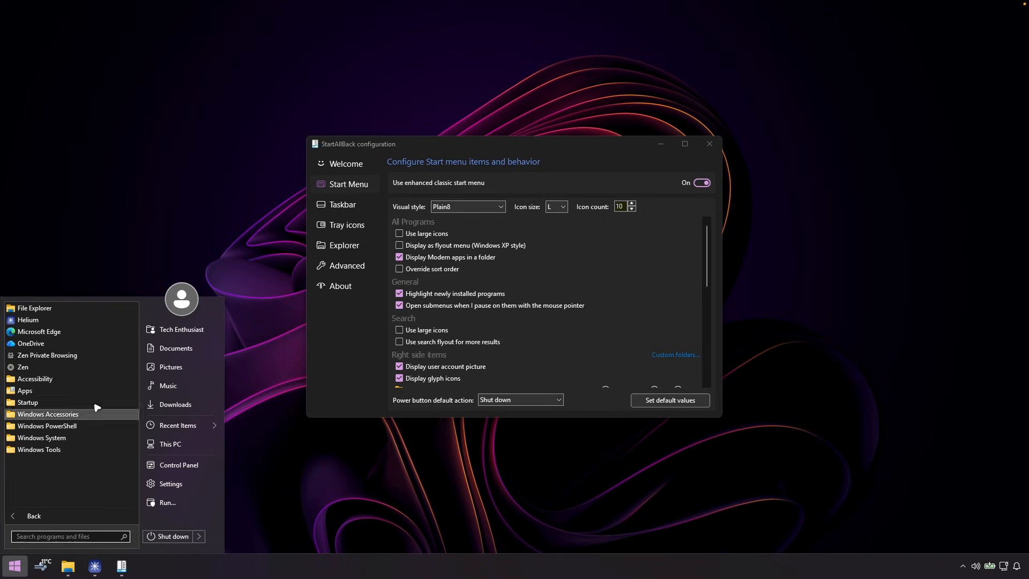
left_click(460, 210)
left_click(467, 236)
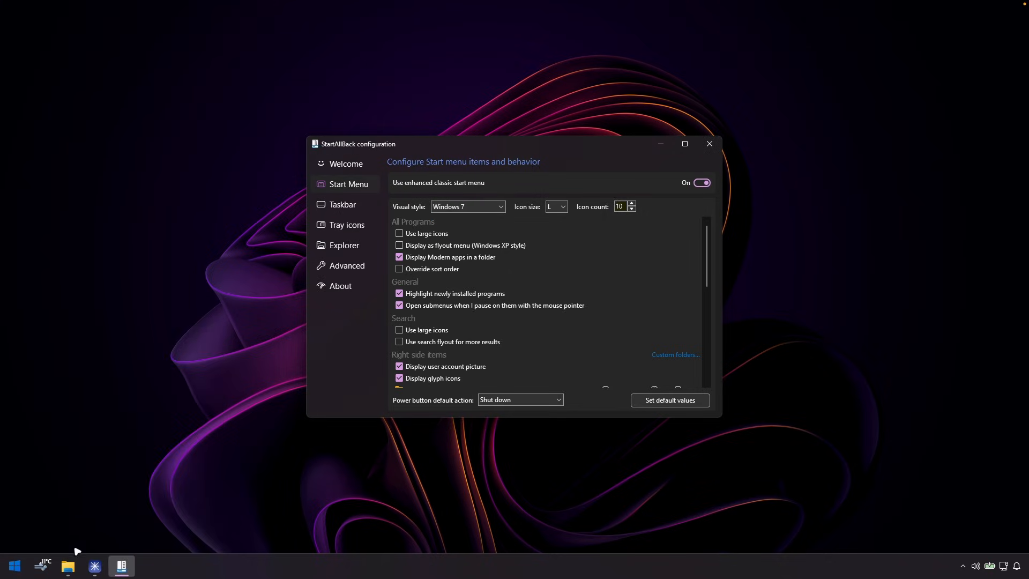
left_click(22, 564)
left_click(490, 203)
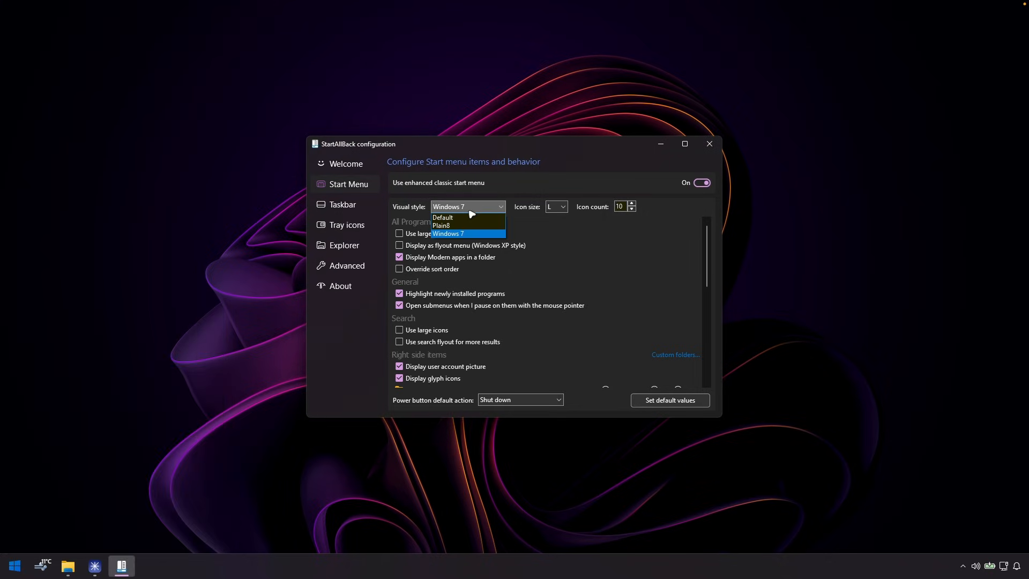
left_click(453, 217)
left_click(26, 559)
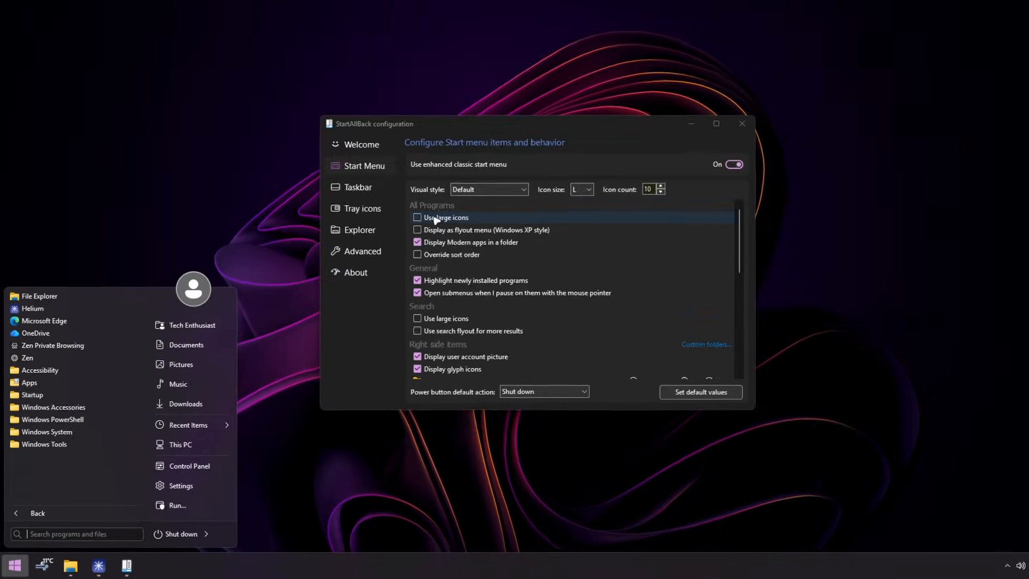
Step: Enable large icons for both All Programs and Search, and turn on the search flyout for more results
left_click(429, 240)
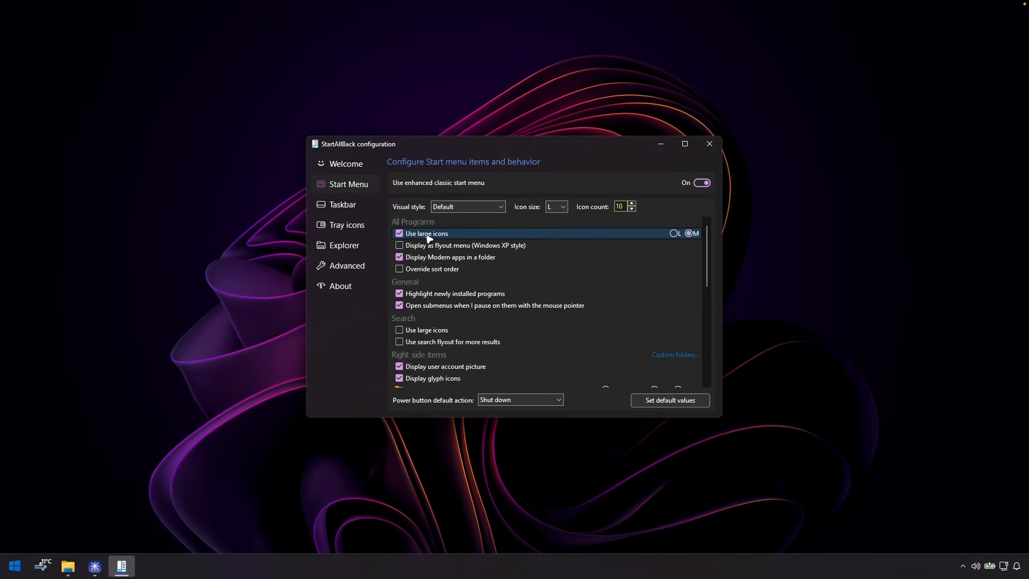
left_click(437, 269)
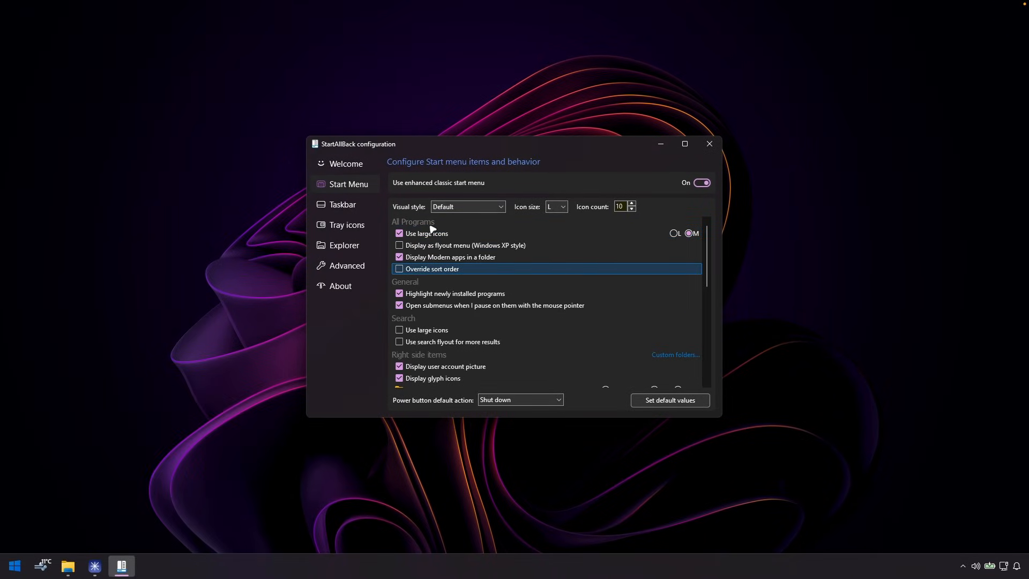
left_click(435, 334)
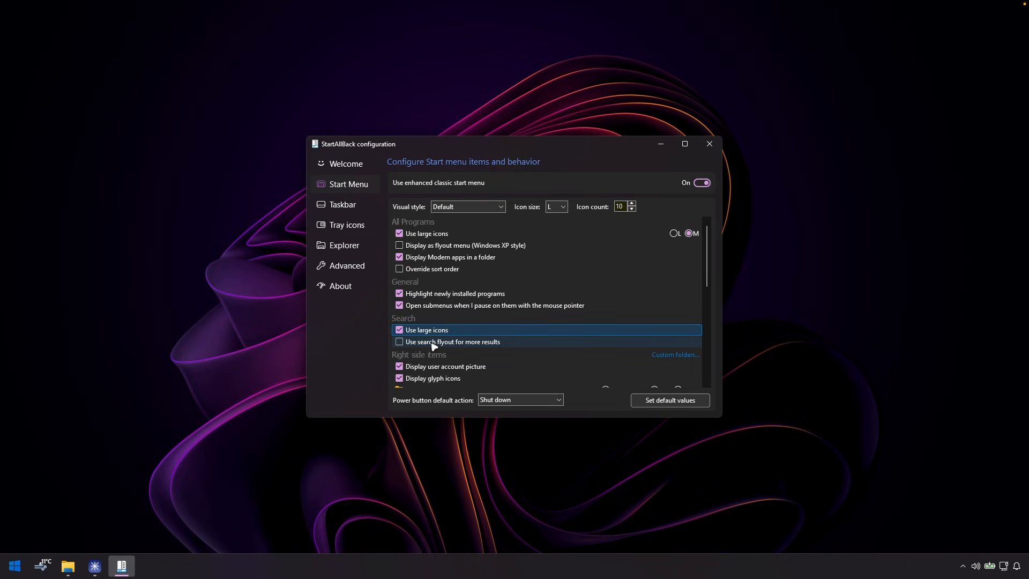
Step: Review the display options for the Start menu's right side items and check the program list in the Start menu
scroll(498, 338, "down", 3)
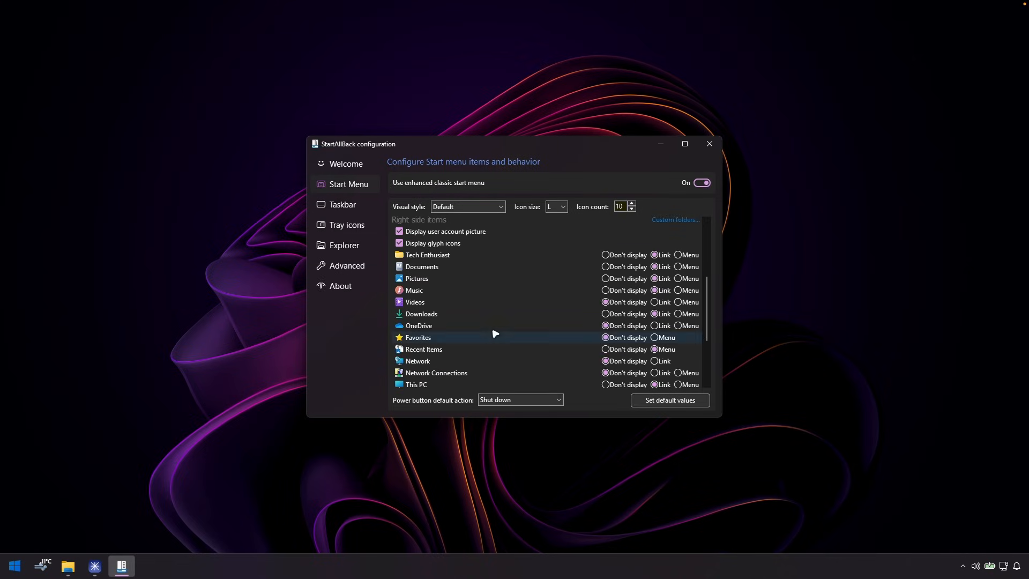
scroll(579, 343, "down", 3)
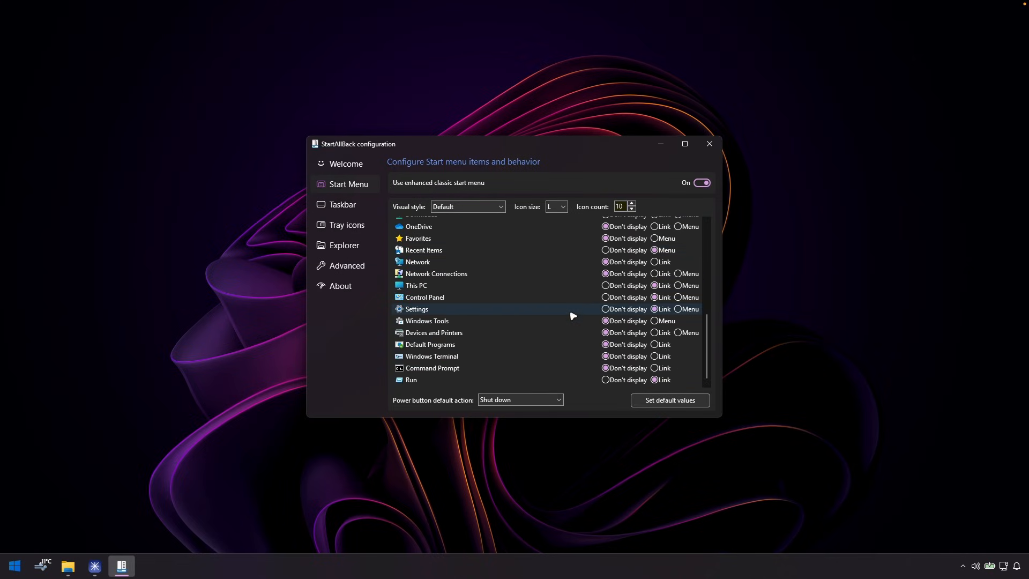
scroll(547, 343, "up", 5)
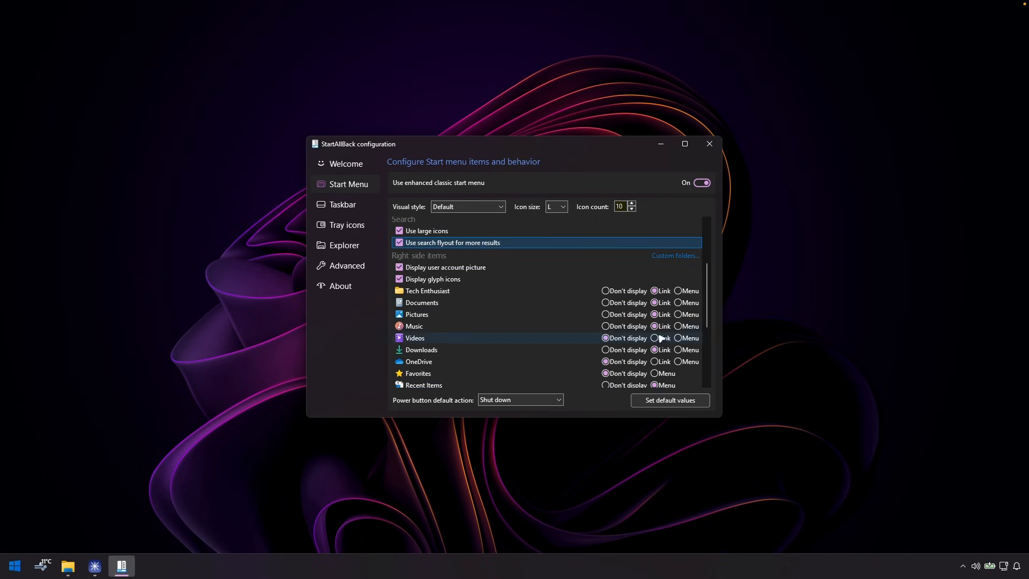
scroll(664, 343, "down", 3)
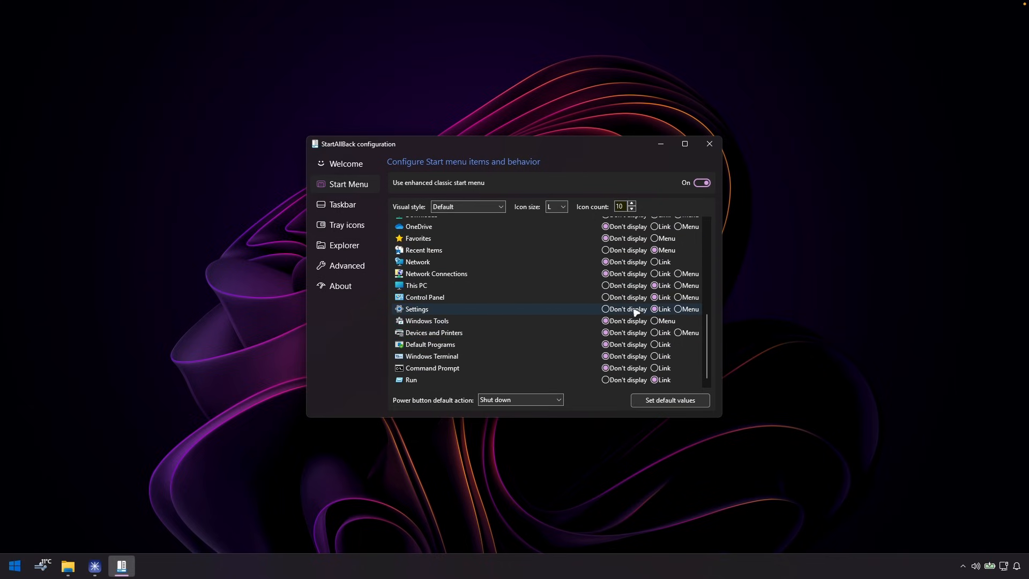
scroll(542, 268, "up", 6)
left_click(15, 566)
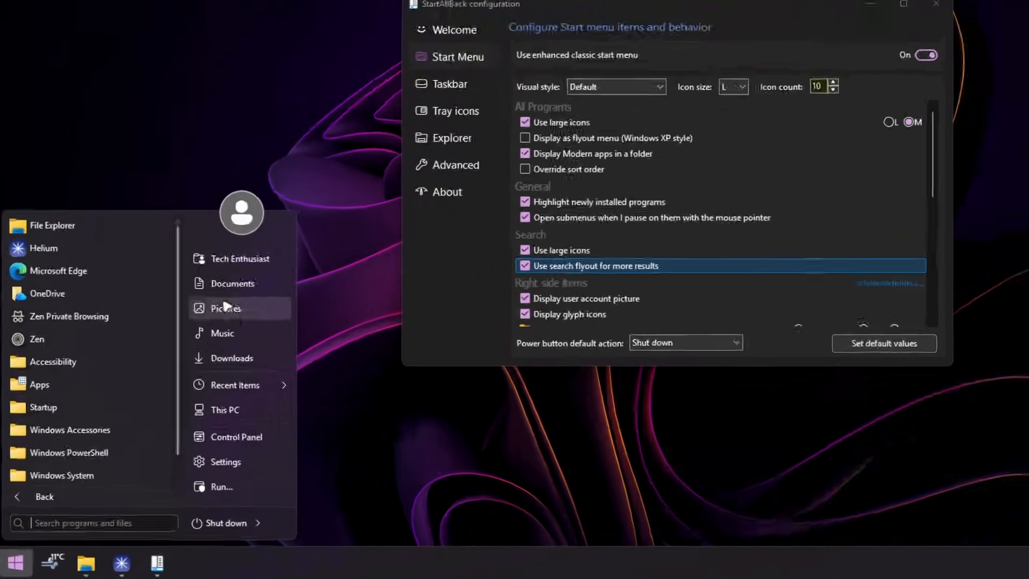
scroll(92, 442, "down", 2)
scroll(132, 413, "up", 2)
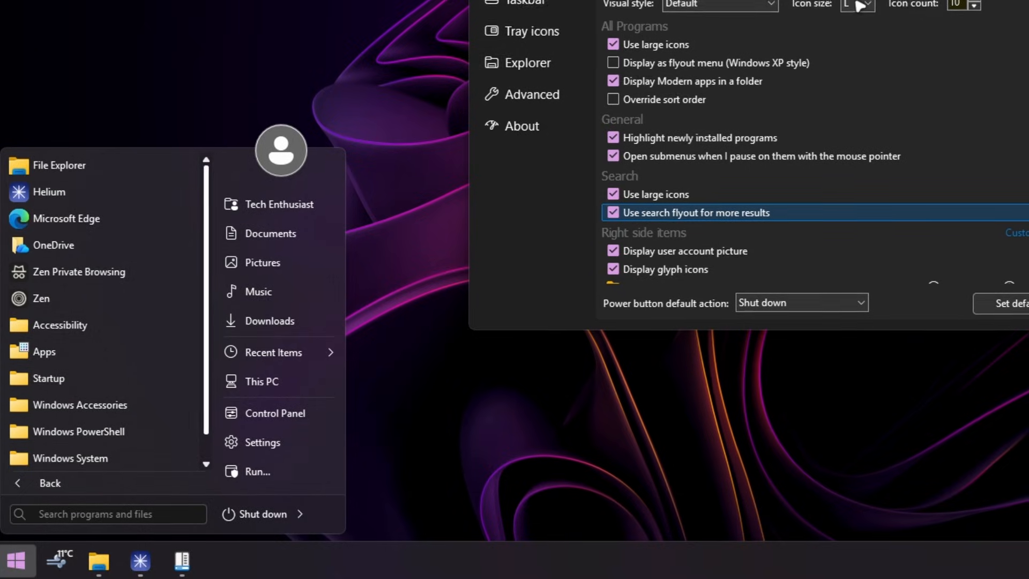
Step: Set the Start menu's icon size to M and icon count to 15, previewing the Start menu
left_click(859, 6)
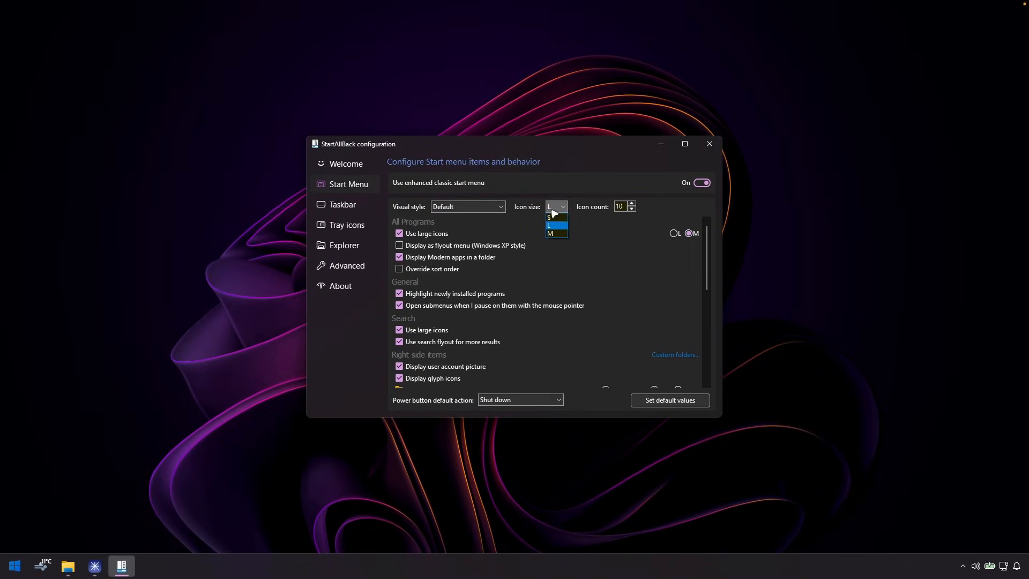
left_click(564, 233)
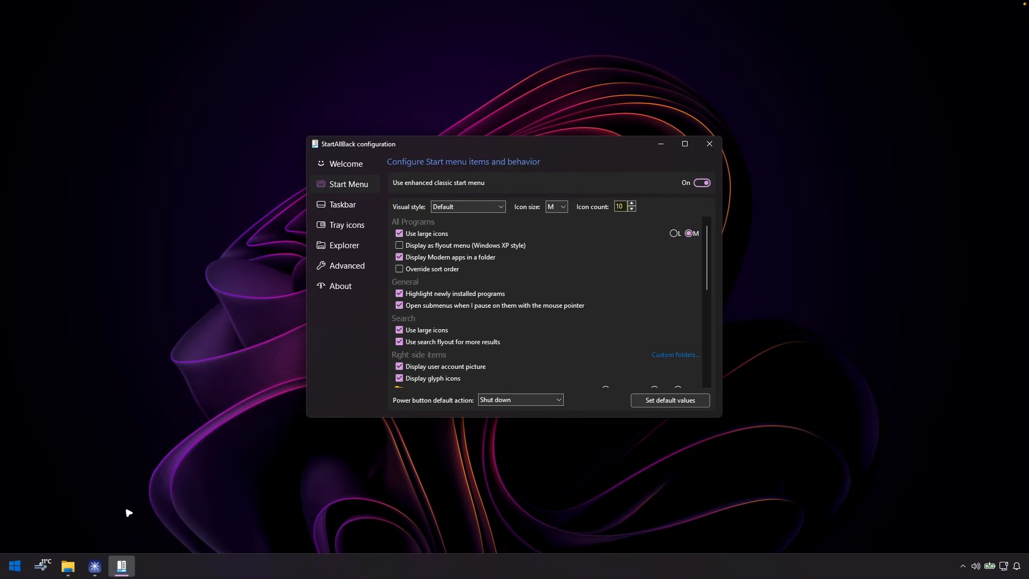
left_click(15, 566)
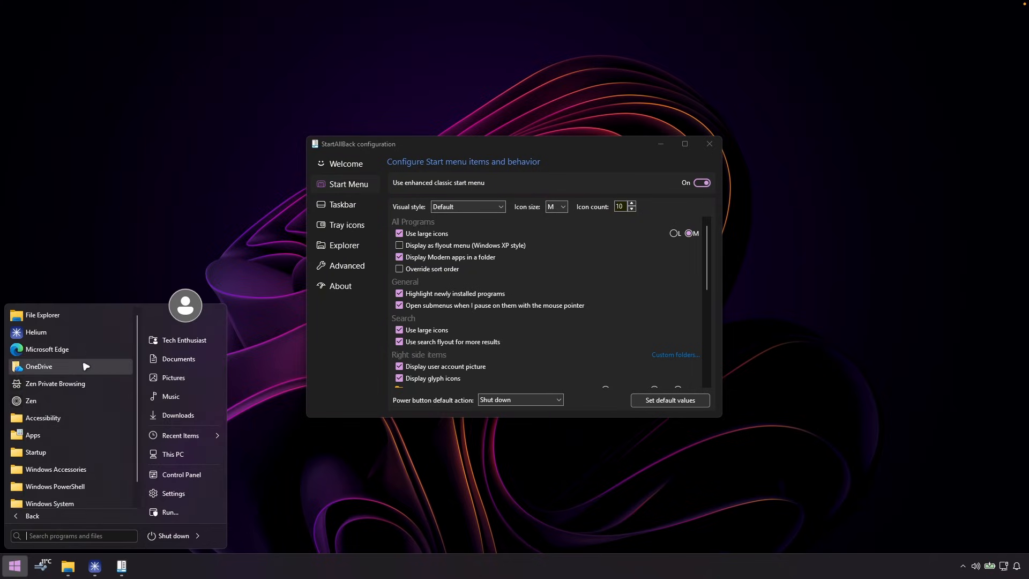
left_click(615, 206)
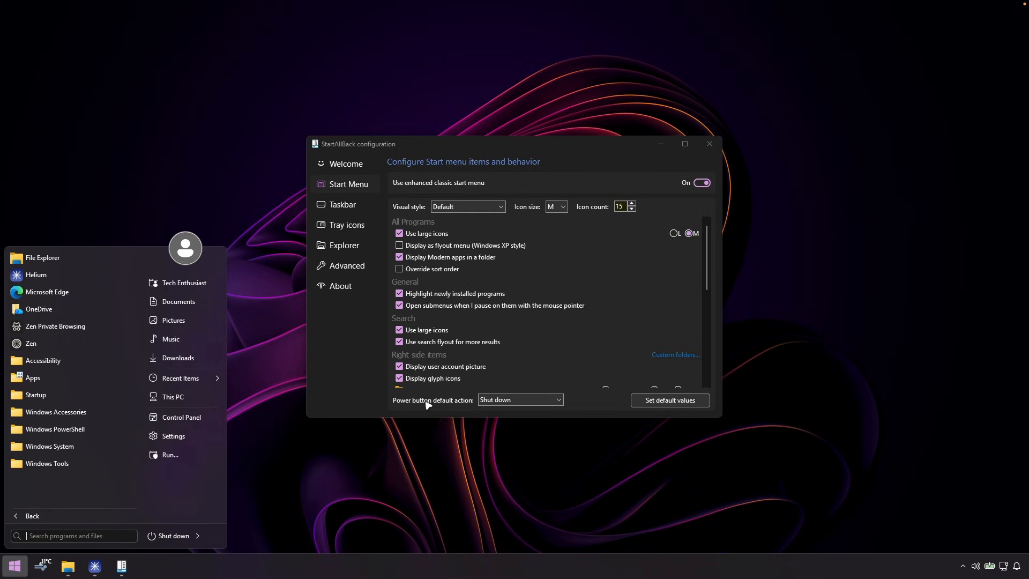
Step: Set the power button's default action to Lock and lock the computer from the Start menu
left_click(504, 403)
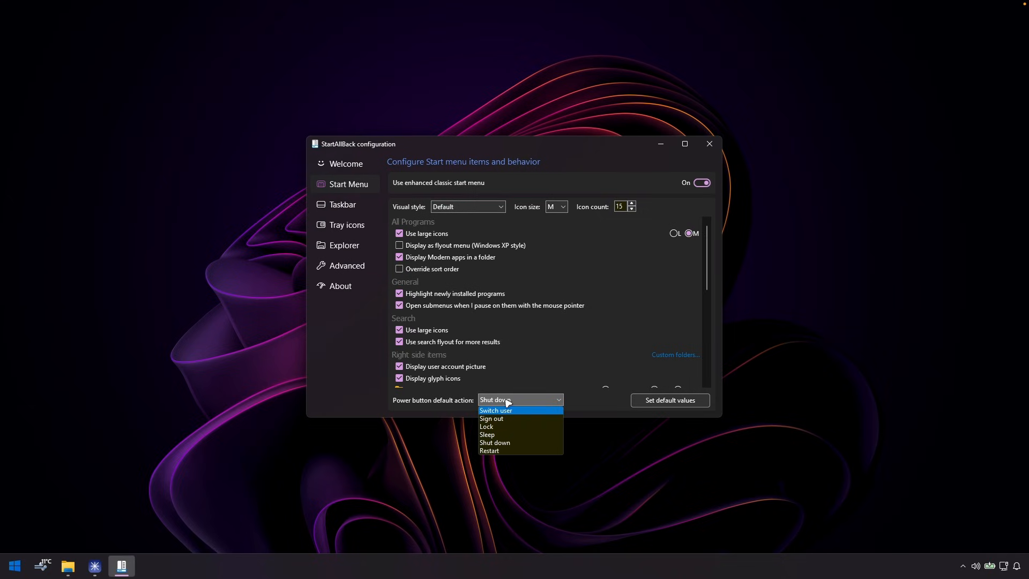
left_click(497, 429)
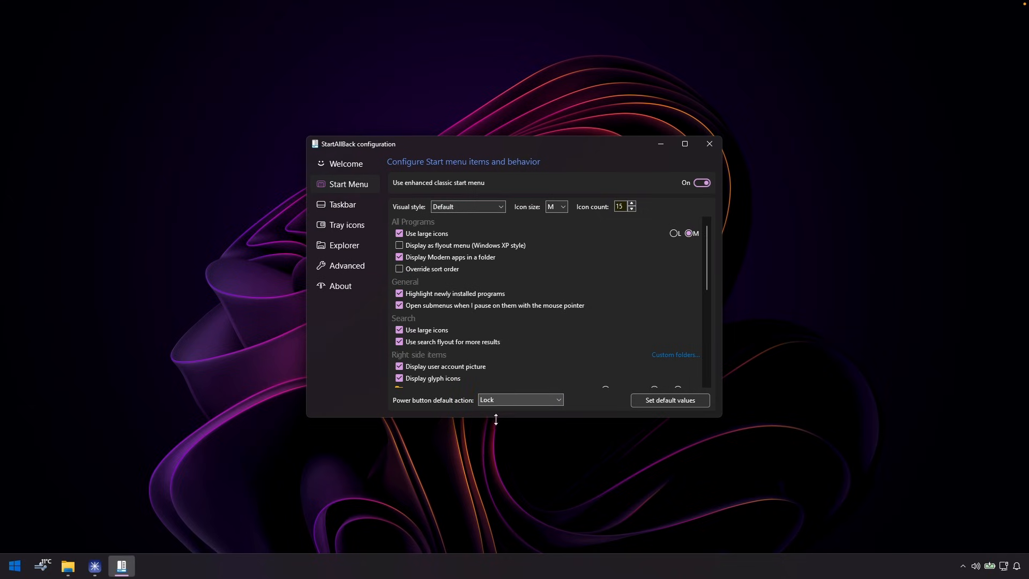
key("super")
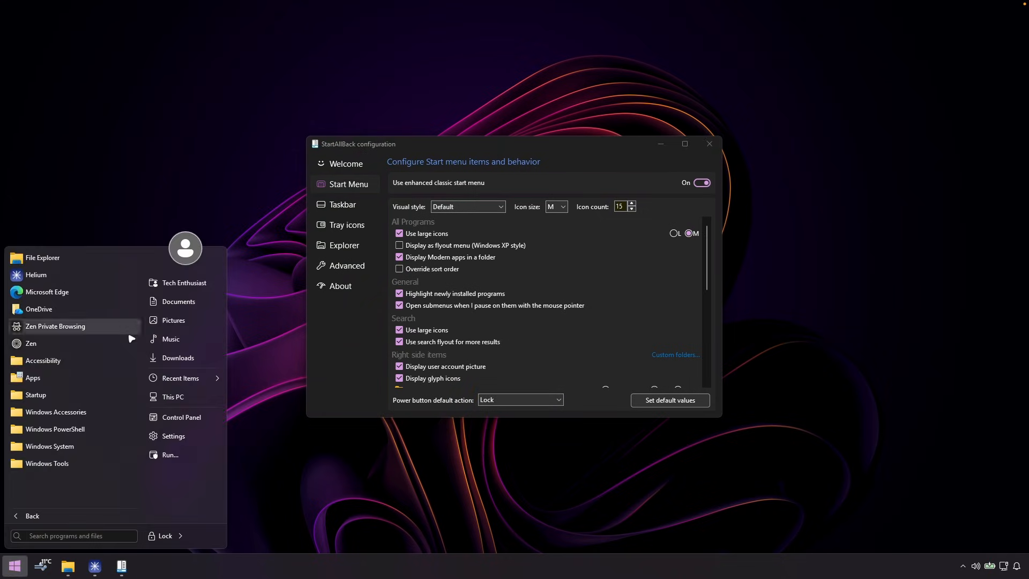
left_click(166, 537)
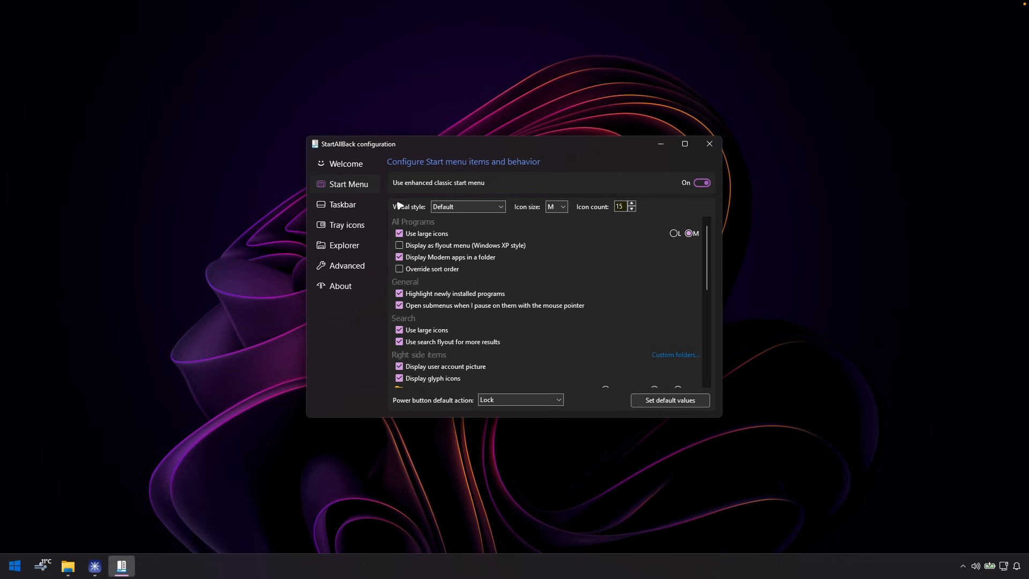
Step: In the tray icon settings, look at the Windows 11 volume flyout, switch to the Windows 10 flyout style and check its volume flyout
left_click(359, 229)
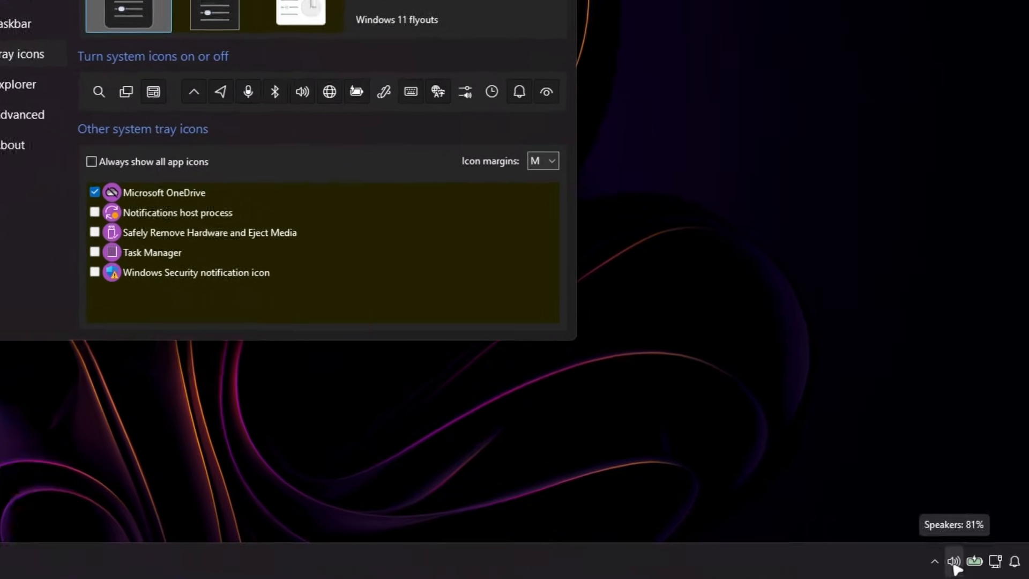
left_click(975, 567)
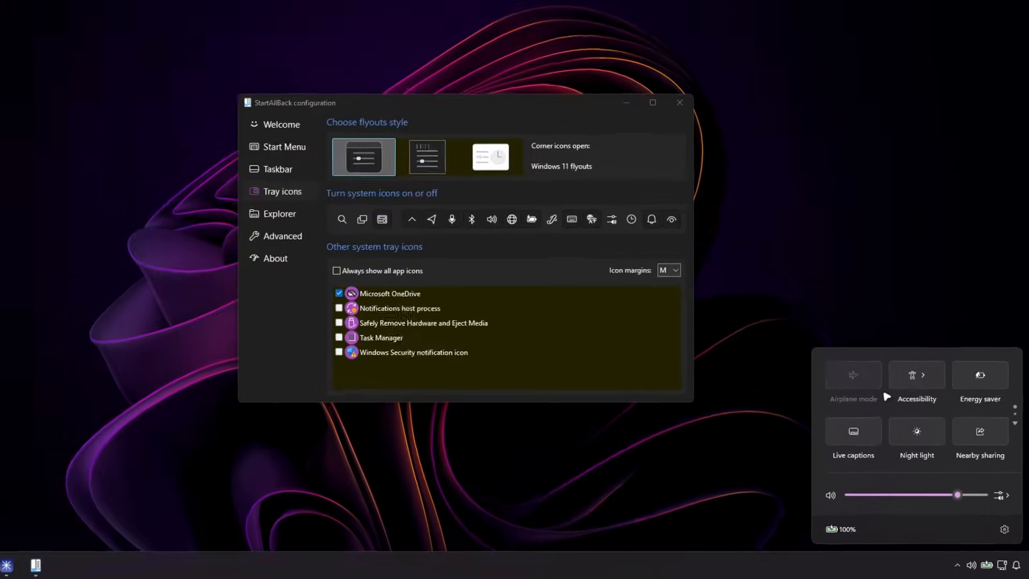
left_click(483, 184)
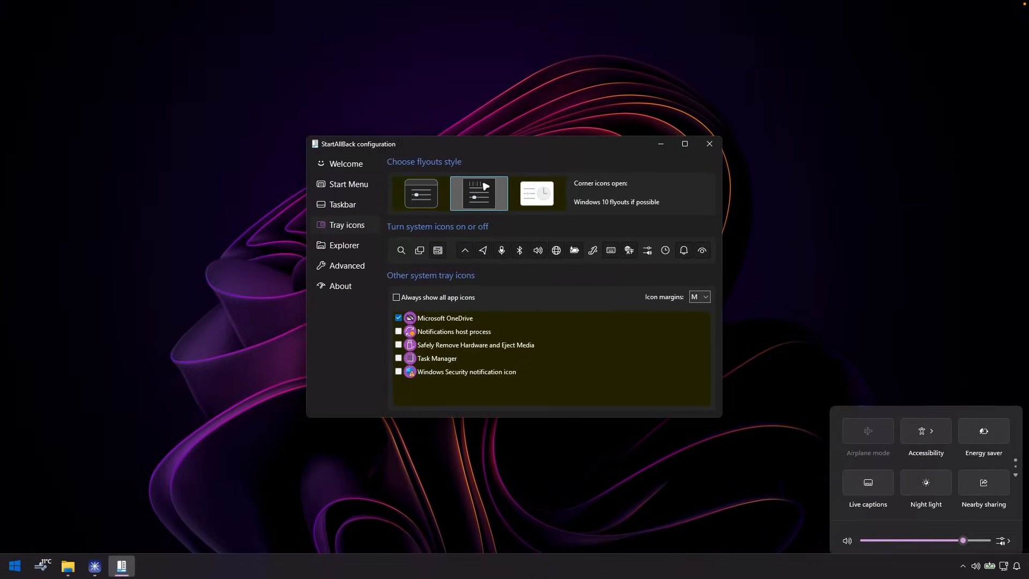
left_click(975, 565)
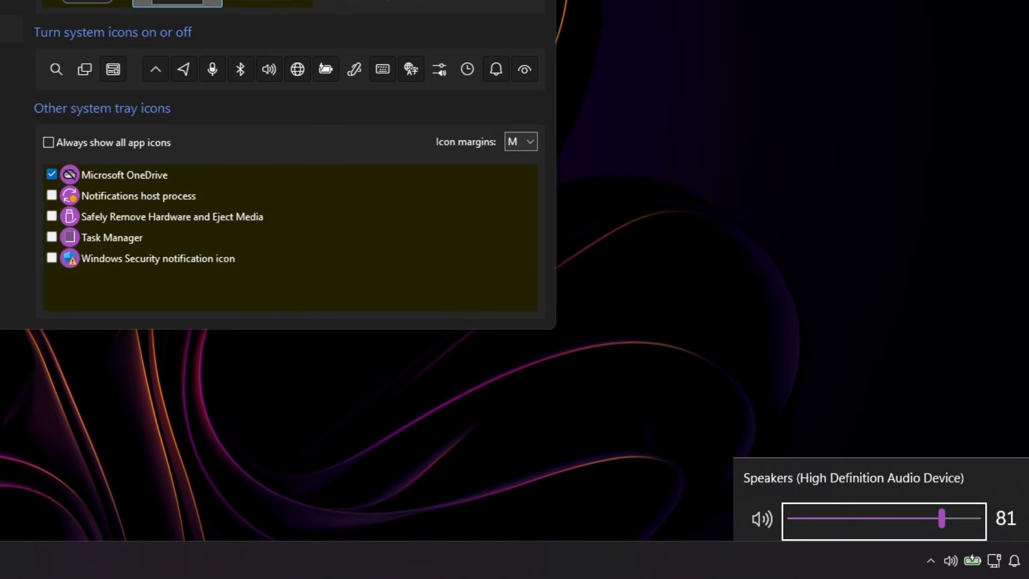
Step: Try the Windows 7 flyout style with the volume, battery and notification icons in the tray
left_click(490, 157)
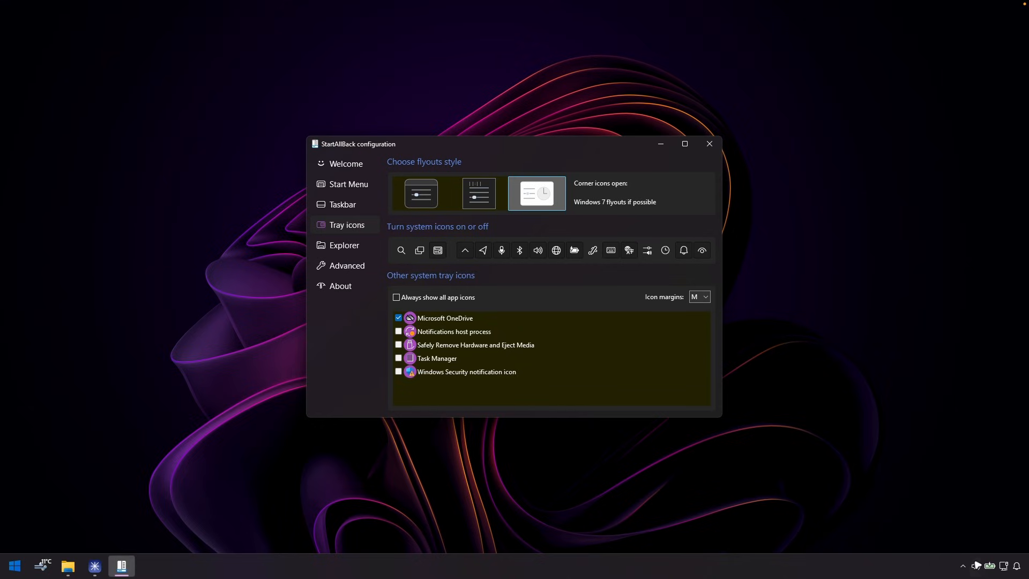
left_click(977, 565)
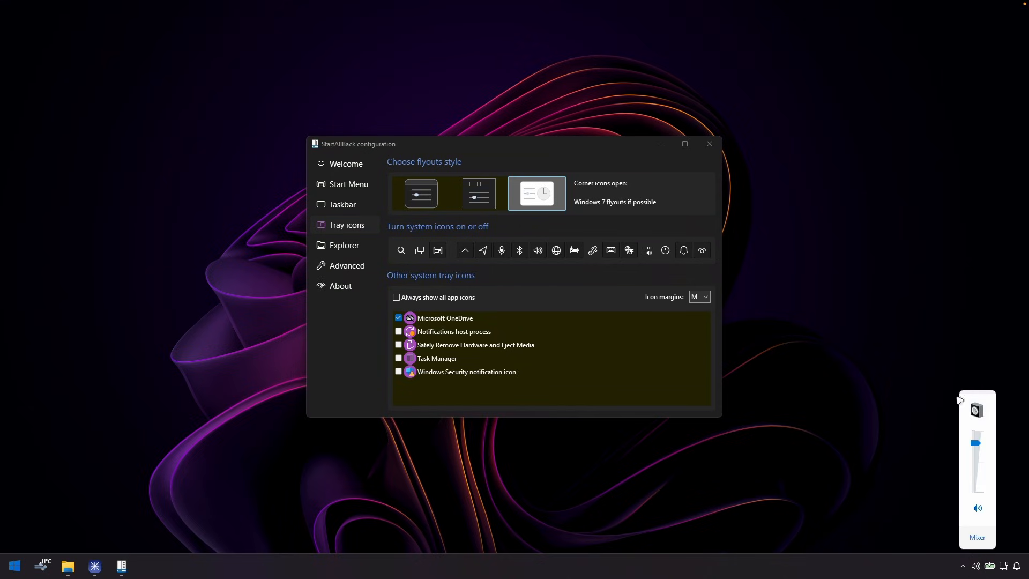
left_click(991, 573)
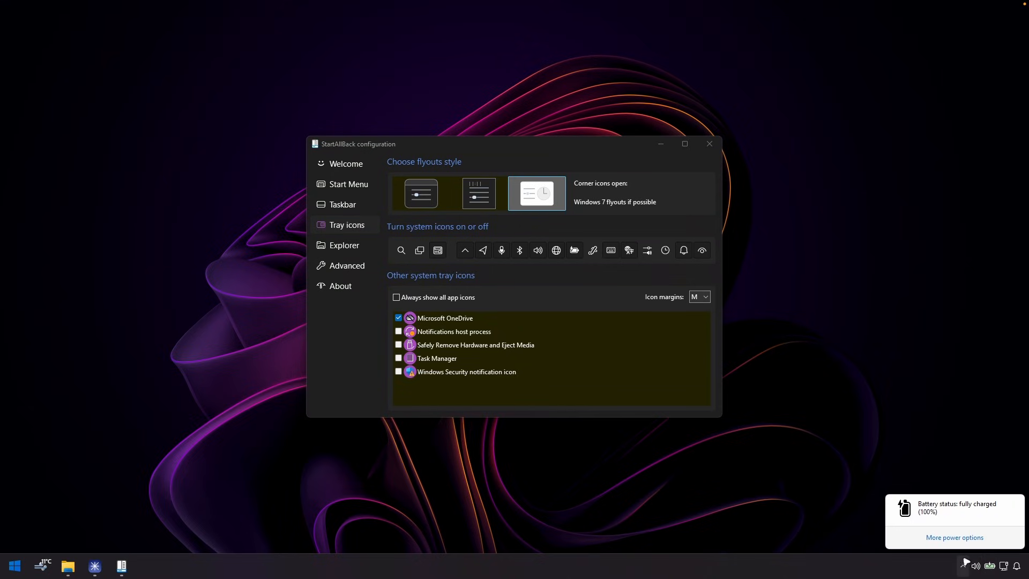
left_click(974, 570)
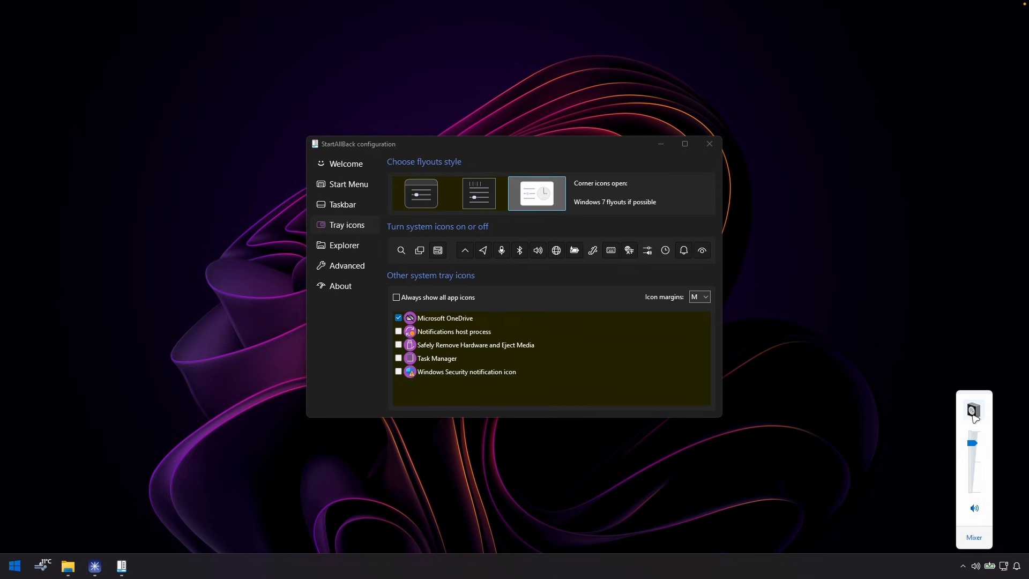
left_click(1017, 566)
Step: Set the tray flyouts back to the Windows 10 style and turn off the battery system icon
left_click(479, 193)
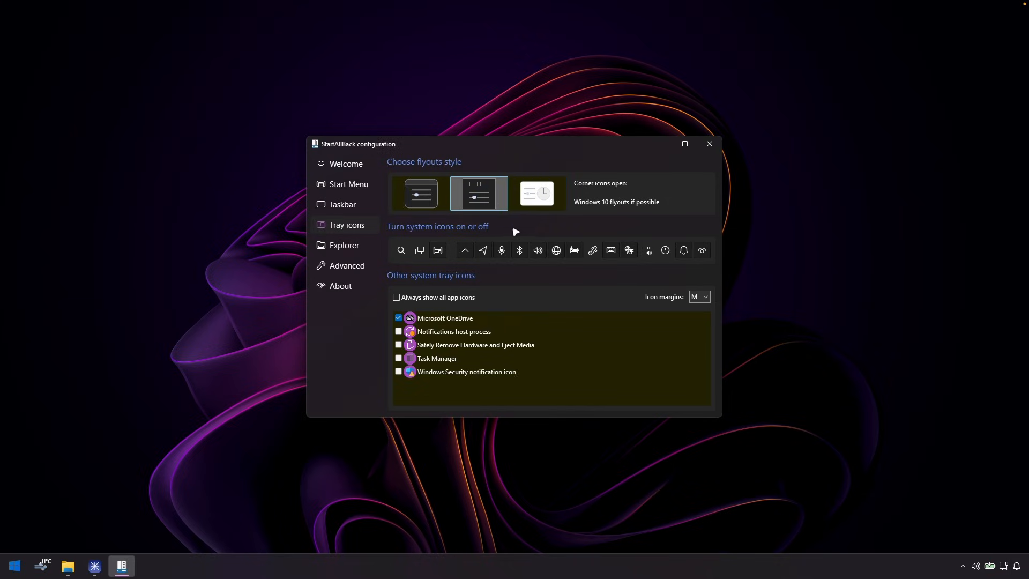
left_click(574, 255)
left_click(597, 299)
Step: Go to the Explorer style settings and inspect the Win10 Ribbon UI in a File Explorer window, including its Desktop folder
left_click(328, 245)
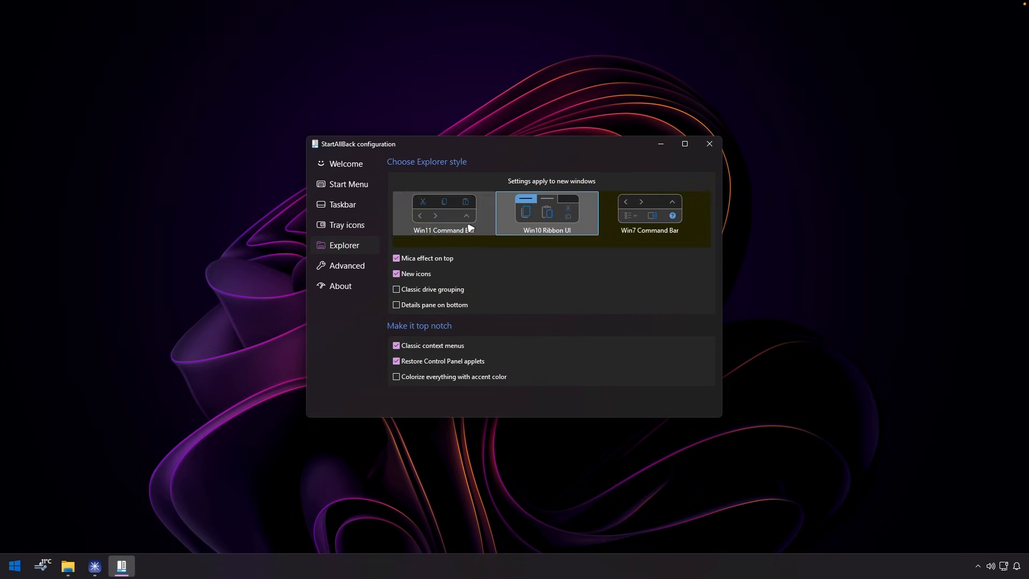
left_click(67, 567)
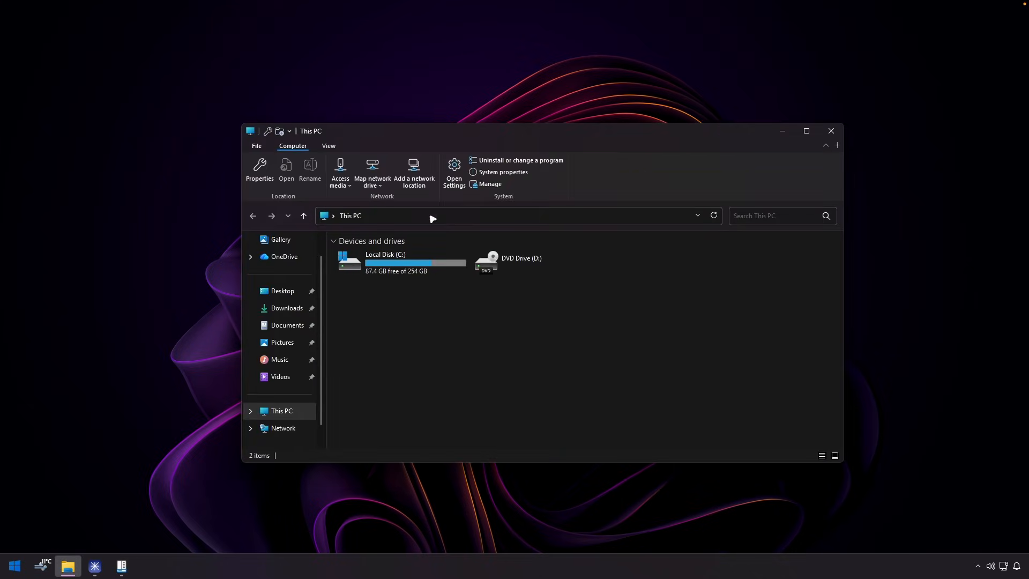
left_click(282, 290)
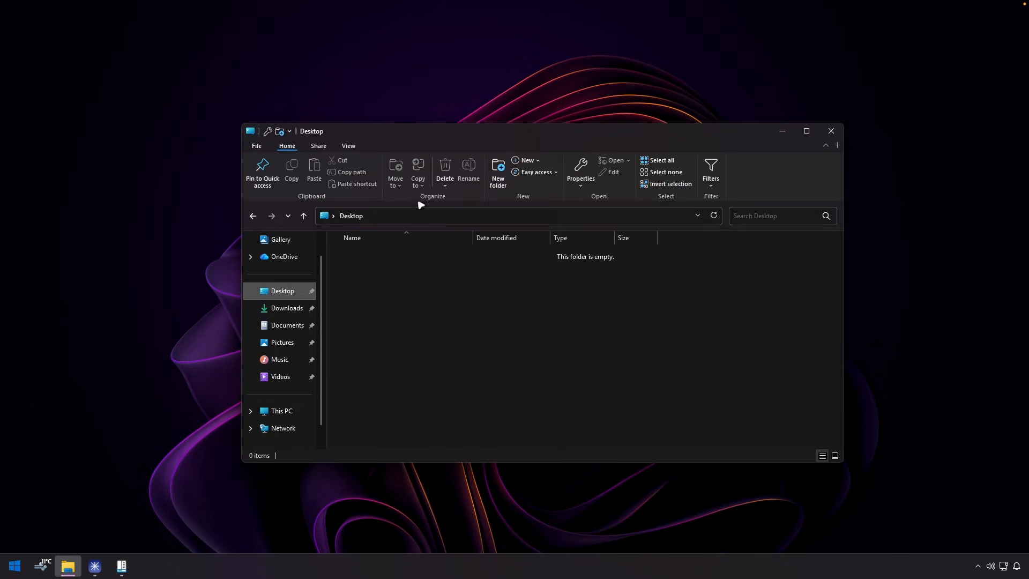
Step: Move the File Explorer and configuration windows apart so both can be seen, and choose the Win11 Command Bar as Explorer style
left_click_drag(485, 136, 372, 203)
left_click_drag(510, 146, 686, 91)
left_click(614, 158)
left_click_drag(423, 205, 411, 183)
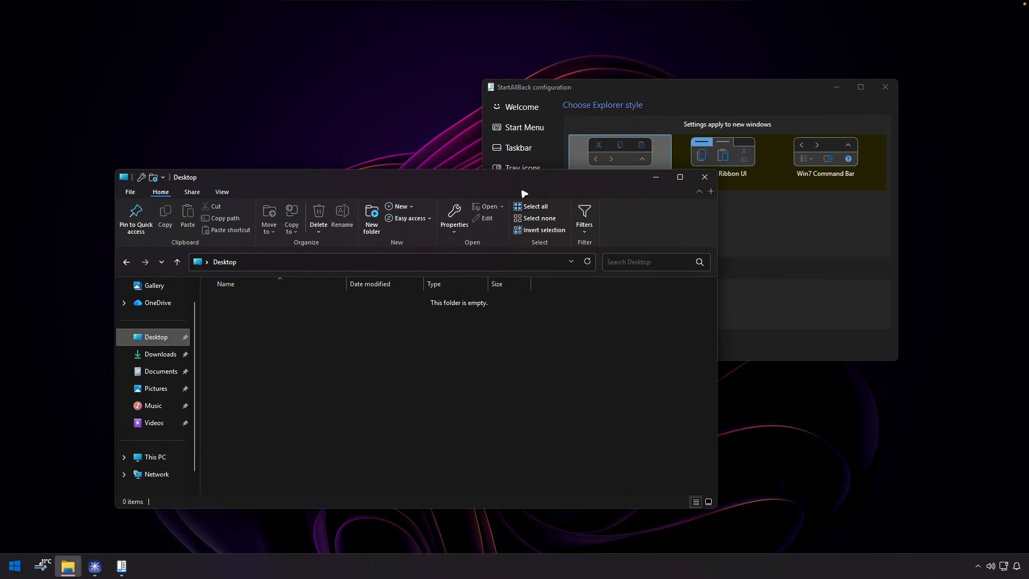
Step: Reopen File Explorer in a new window to inspect the Win11 Command Bar style
left_click(706, 179)
left_click(68, 566)
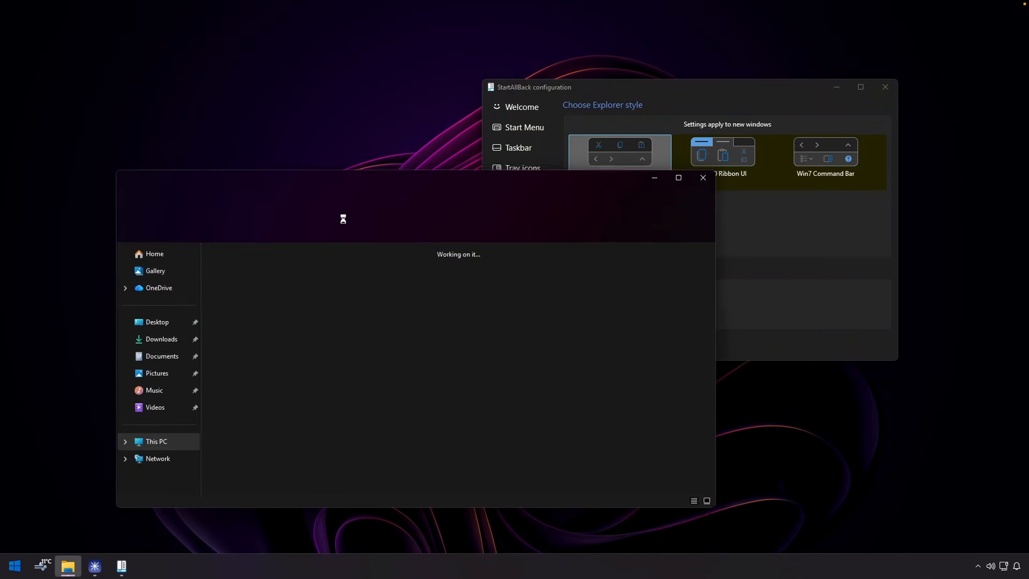
left_click_drag(379, 181, 368, 142)
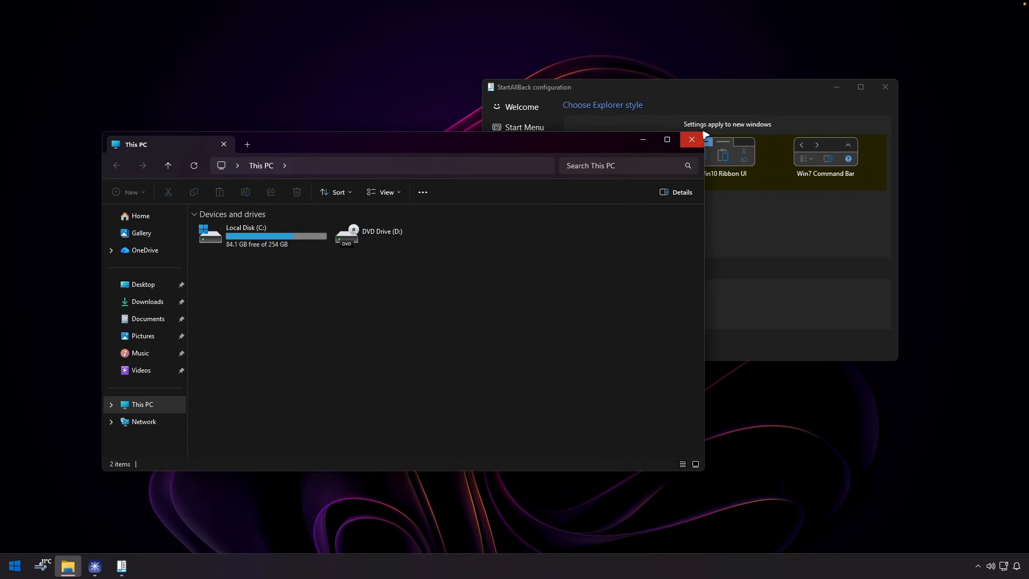
Step: Try the Win7 Command Bar as Explorer style and inspect it in a File Explorer window on This PC
left_click(784, 155)
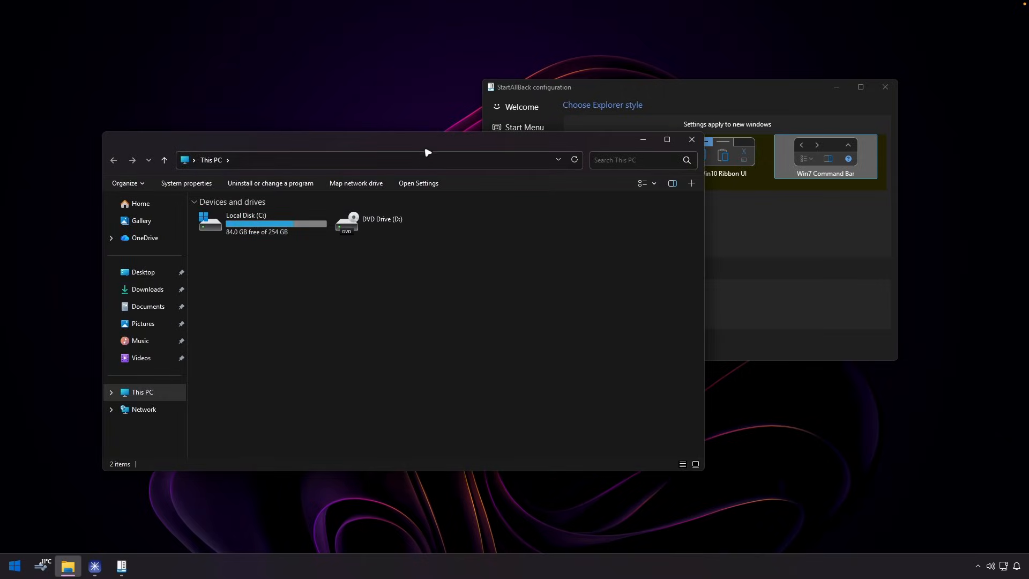
left_click_drag(421, 145, 448, 145)
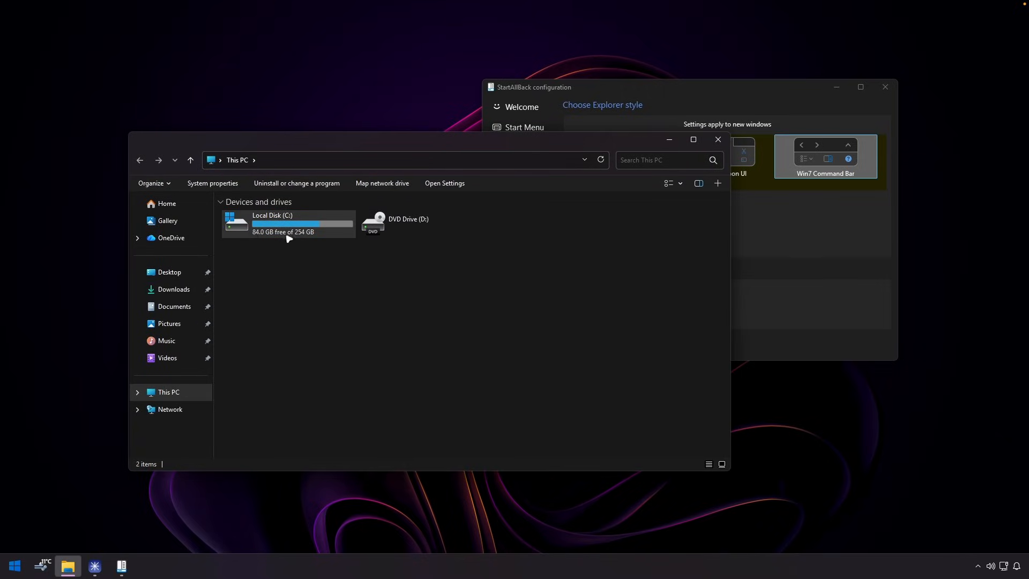
left_click(719, 138)
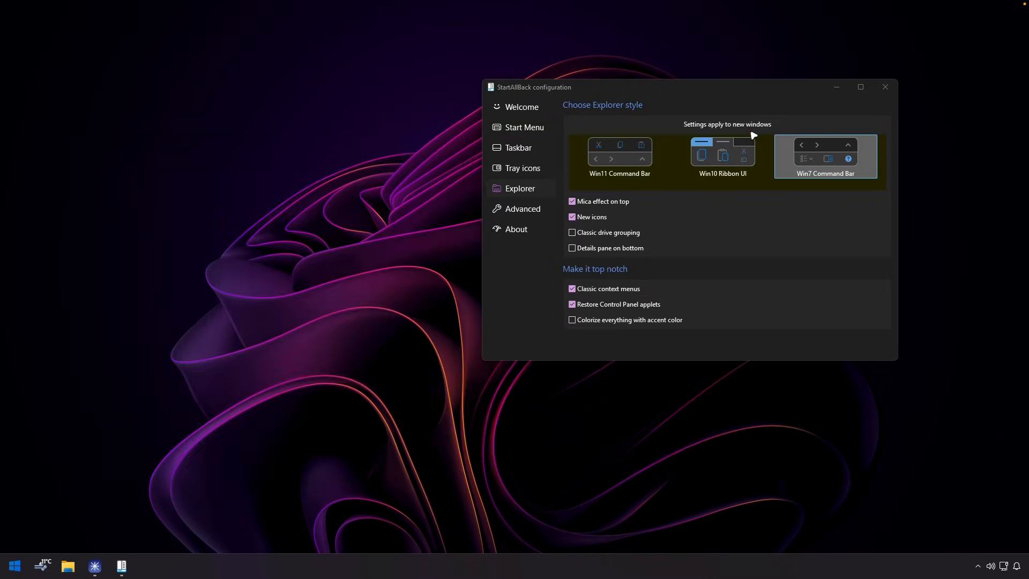
Step: Choose the Win10 Ribbon UI as Explorer style, open a File Explorer window with it and close that window
left_click(708, 161)
left_click(70, 563)
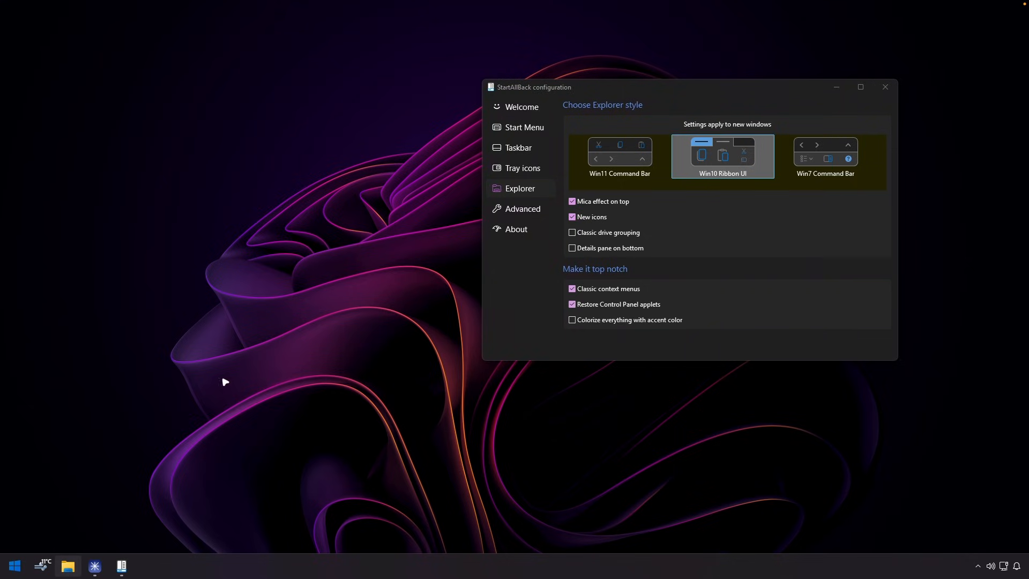
key("alt+F4")
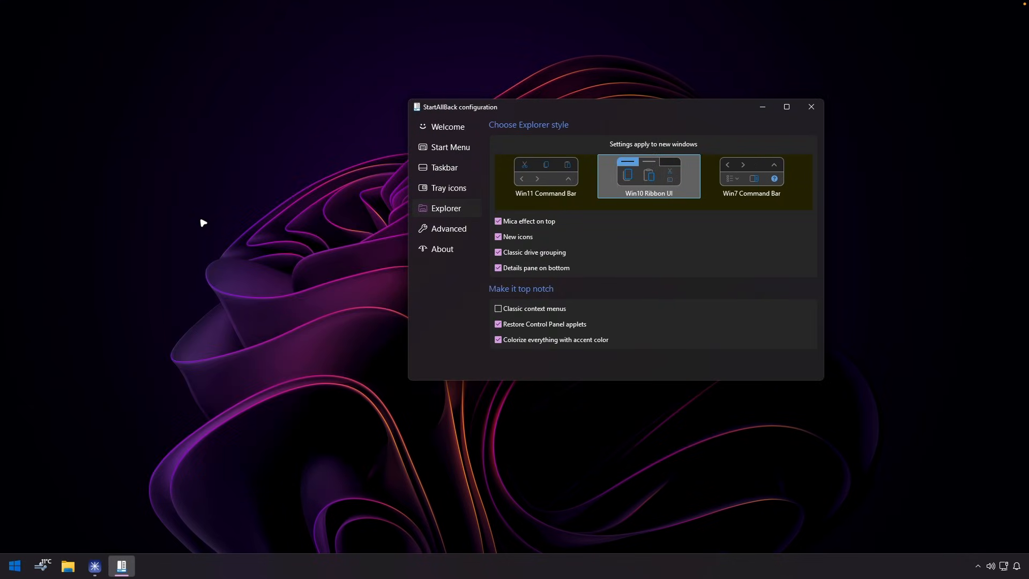
Step: Compare the desktop context menu with the classic context menus option off and on
right_click(202, 223)
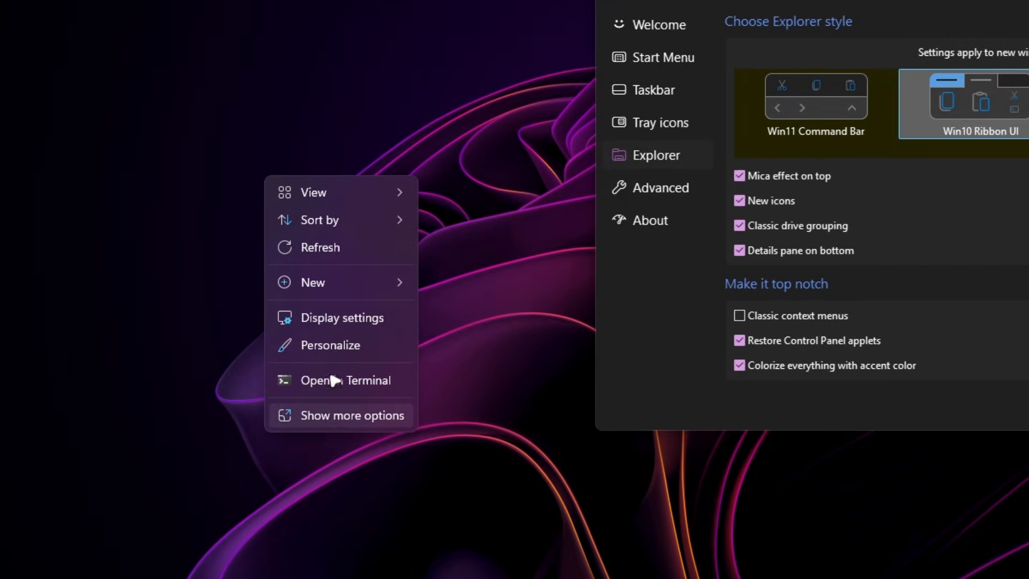
mouse_move(336, 190)
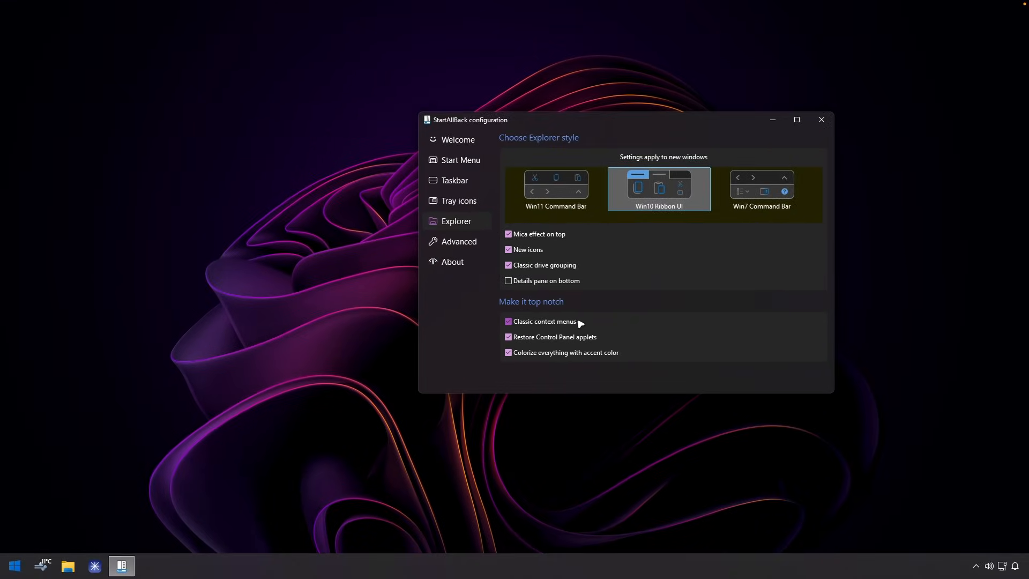
right_click(215, 237)
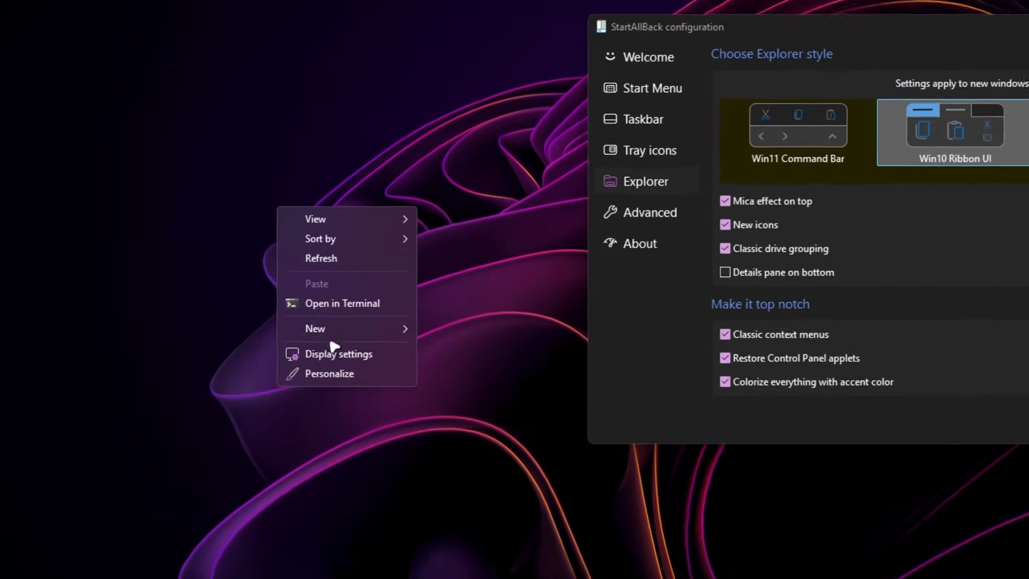
mouse_move(326, 219)
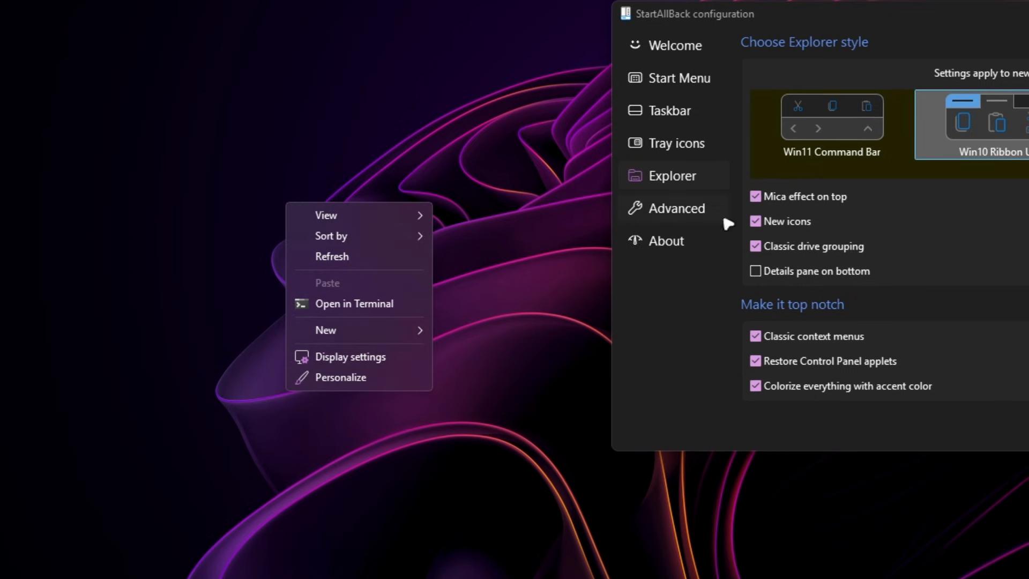
left_click(710, 383)
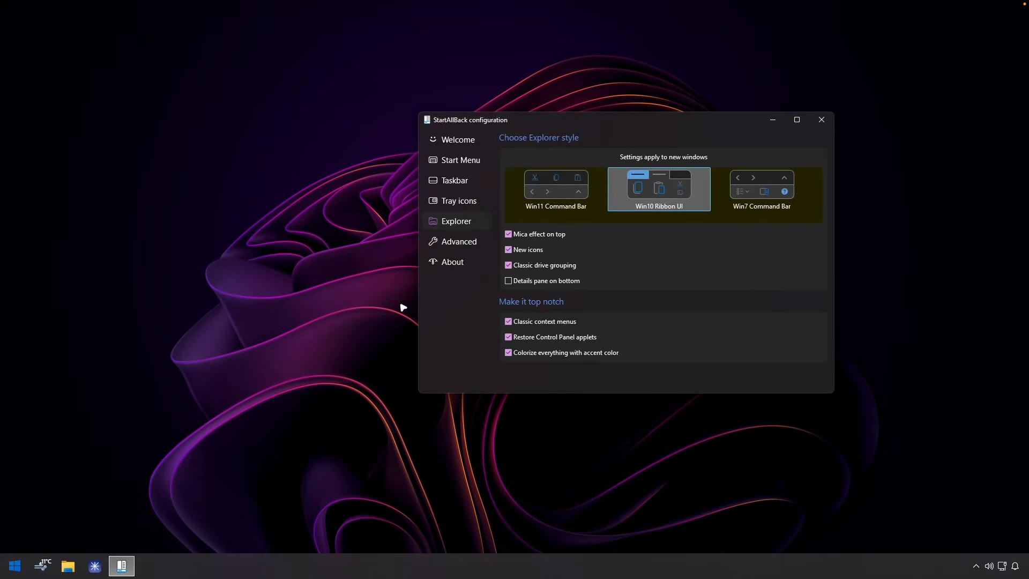
Step: In the Advanced settings, try custom Start menu coloring in red (255, 51, 56) at full intensity and view the Start menu
left_click(469, 237)
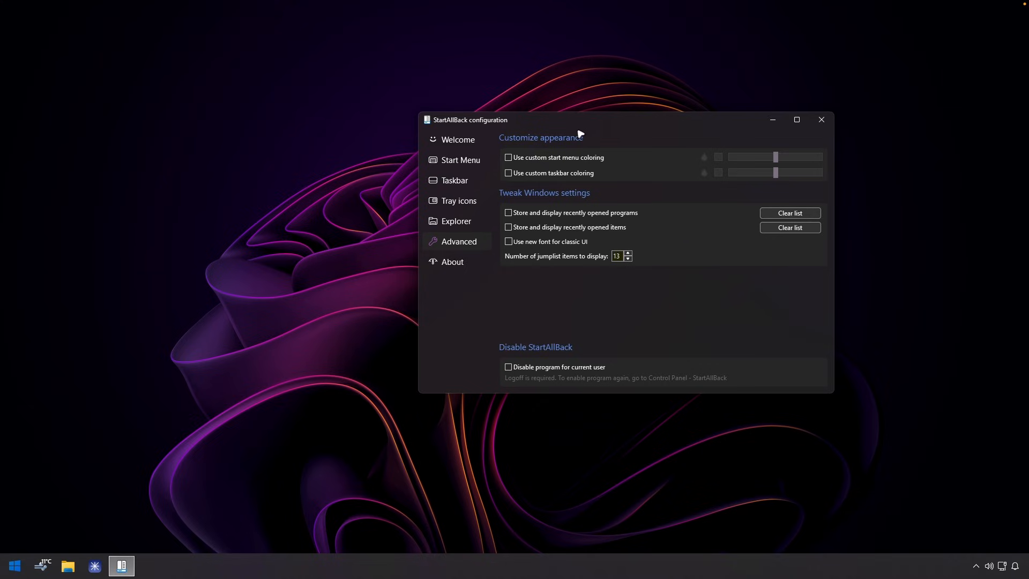
left_click(532, 160)
left_click(718, 157)
left_click_drag(610, 186, 618, 124)
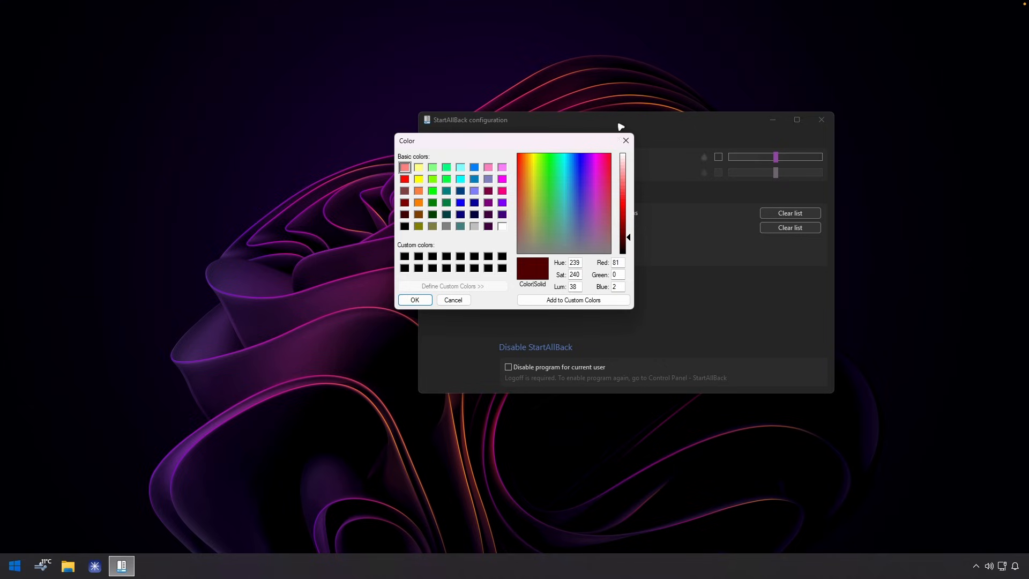
left_click_drag(630, 236, 635, 199)
left_click(415, 299)
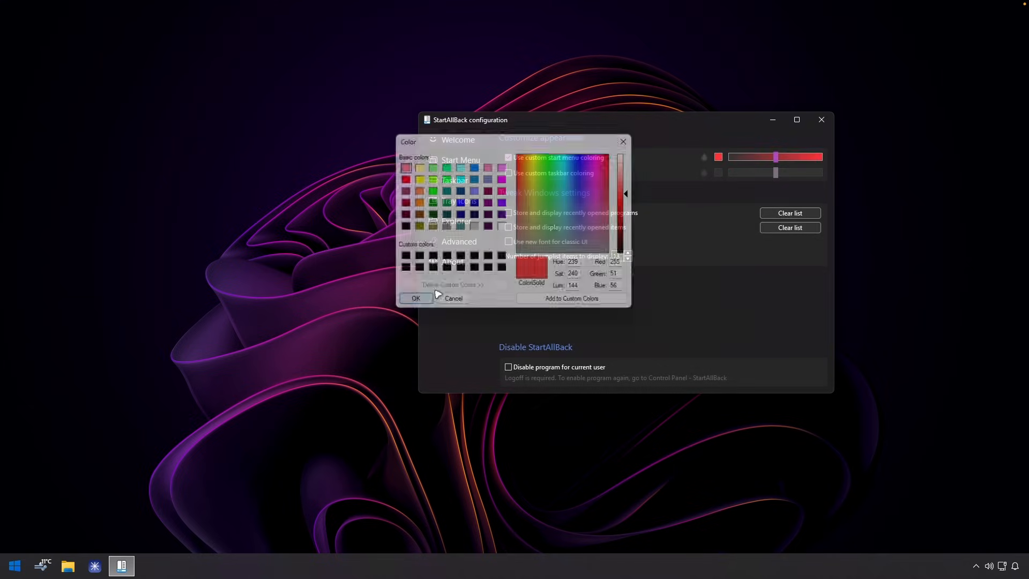
left_click_drag(776, 157, 841, 165)
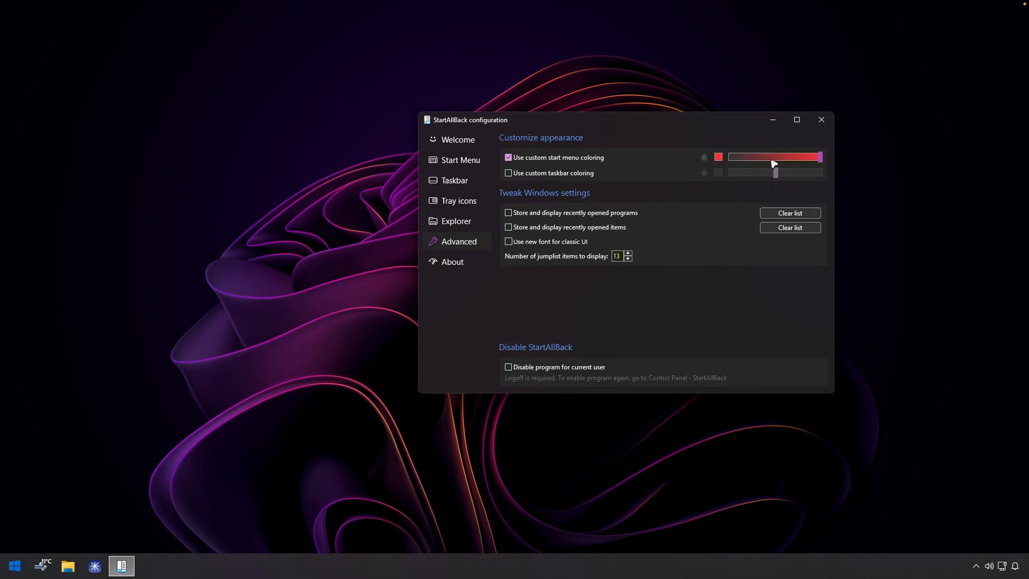
left_click(15, 565)
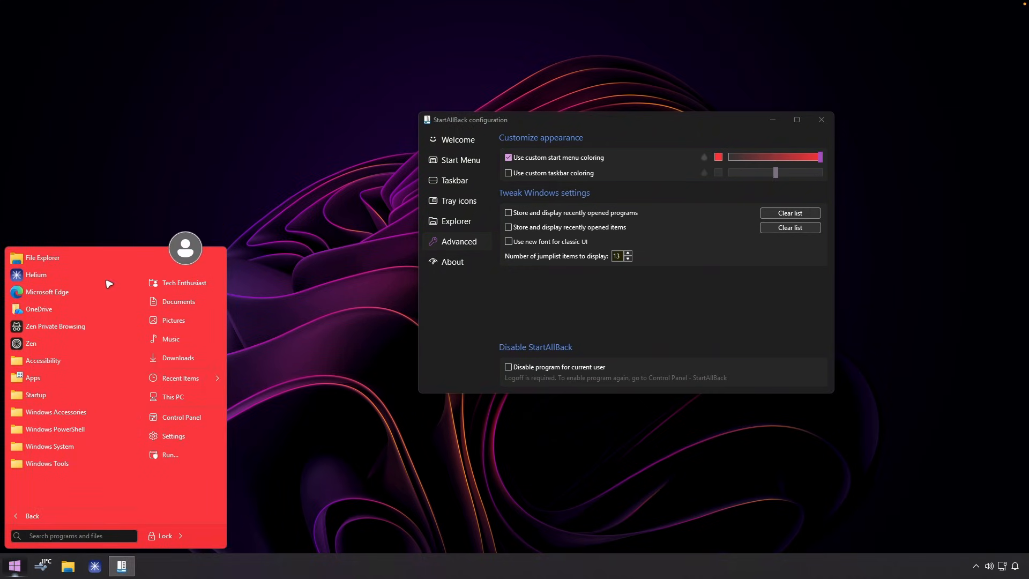
Step: Try custom taskbar coloring in light blue (117, 156, 247) at full intensity
left_click(538, 174)
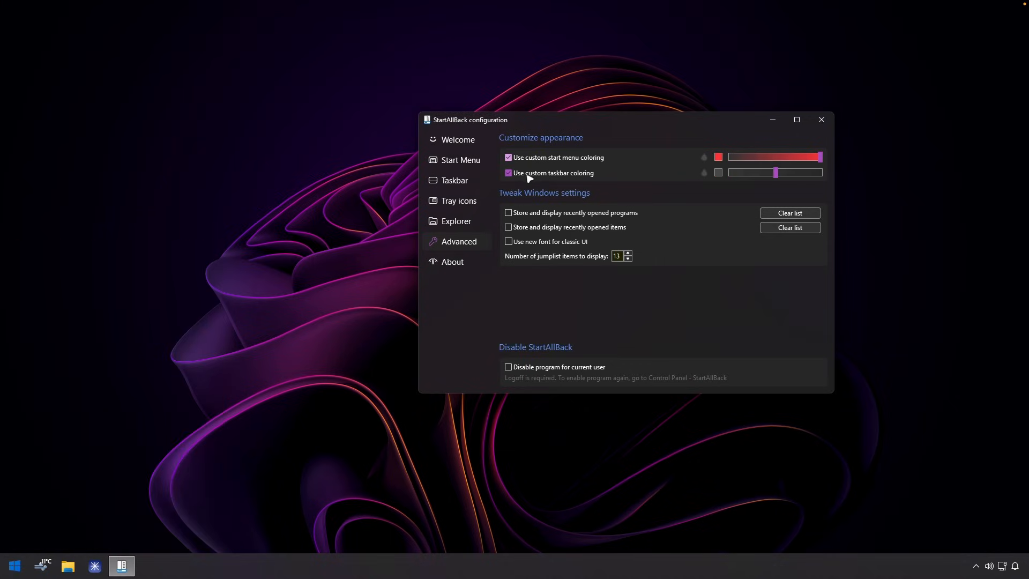
left_click(719, 172)
left_click(557, 160)
left_click_drag(555, 156, 517, 148)
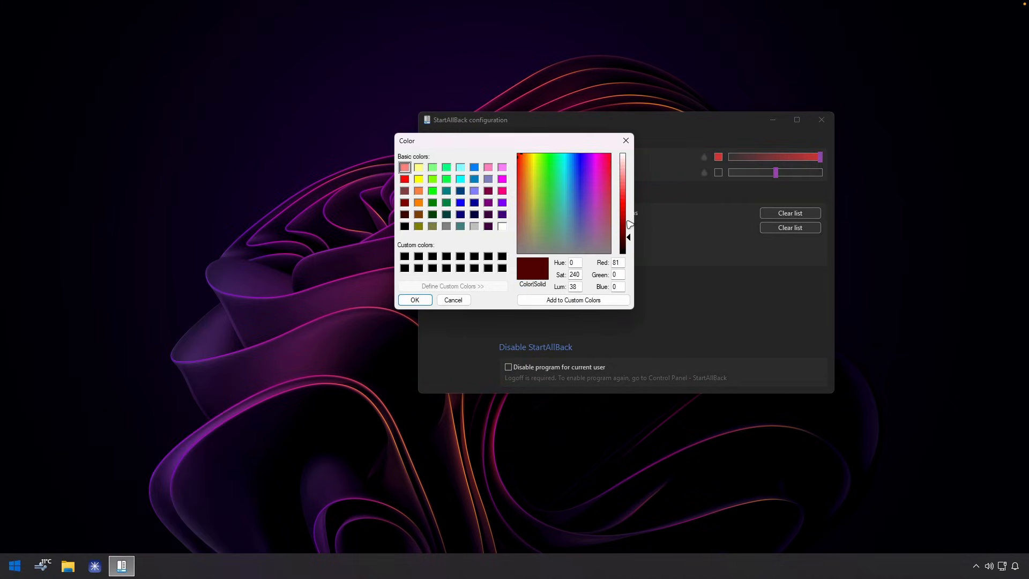
left_click_drag(601, 164, 574, 165)
left_click_drag(636, 206, 629, 182)
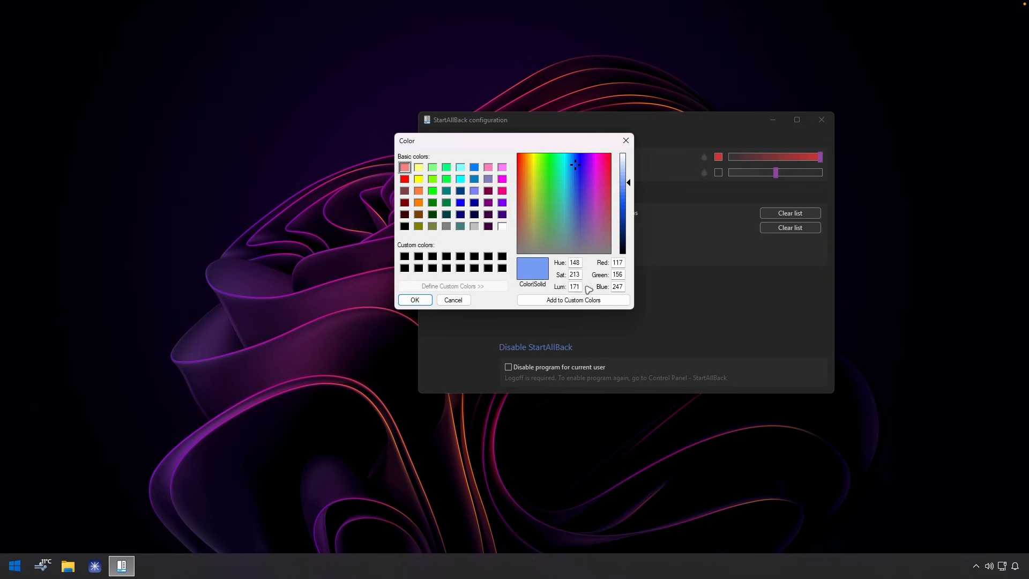
left_click(414, 300)
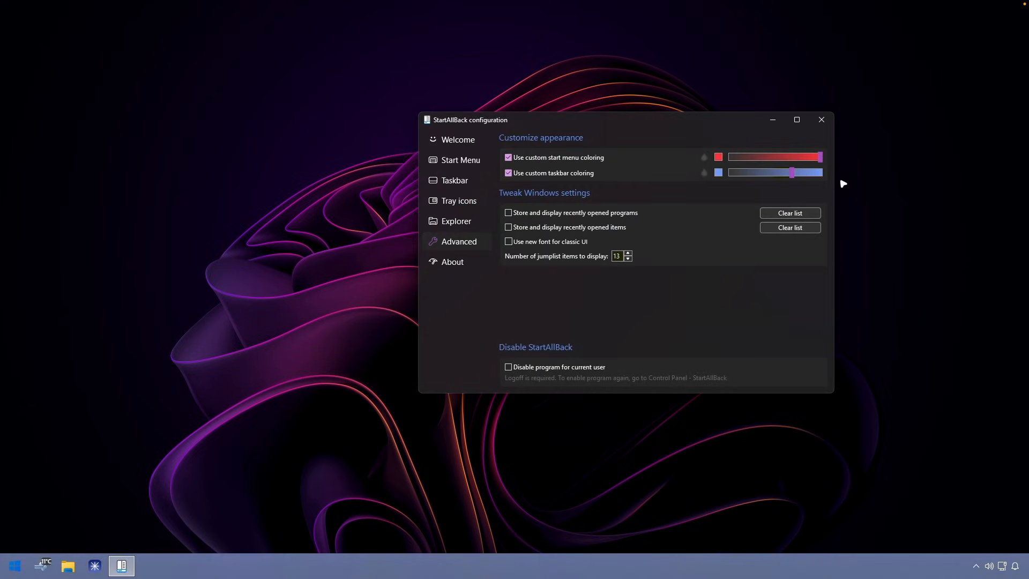
left_click_drag(792, 173, 845, 175)
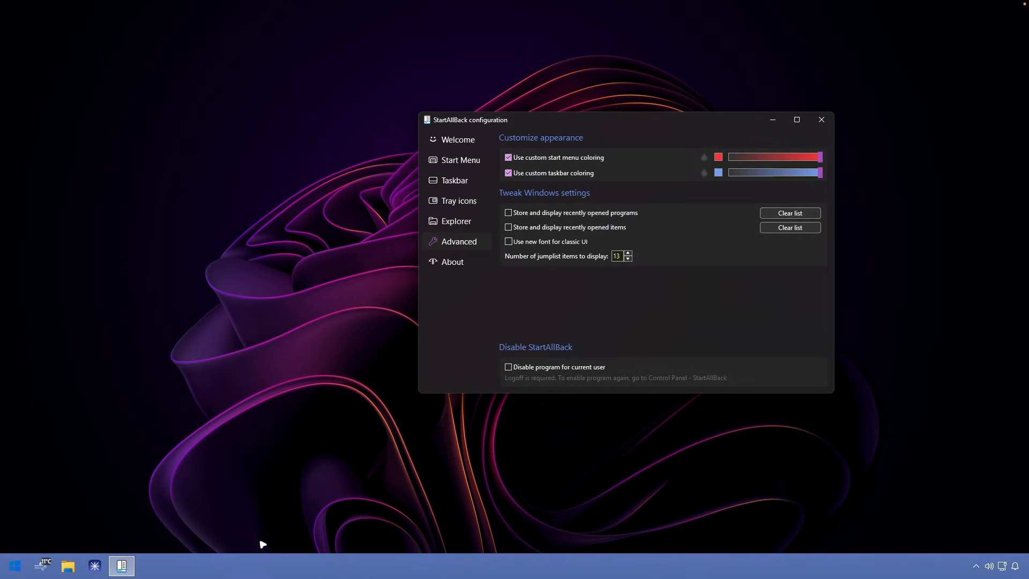
Step: Try the Acrylic, Blur and Clear effects on the custom-colored taskbar
left_click(705, 172)
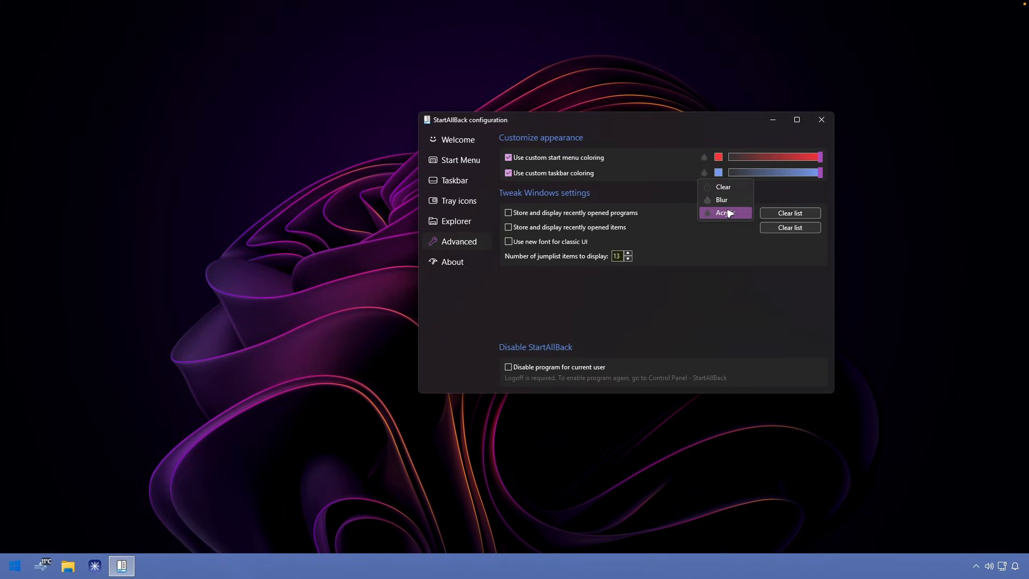
left_click(729, 213)
left_click(705, 172)
left_click(721, 200)
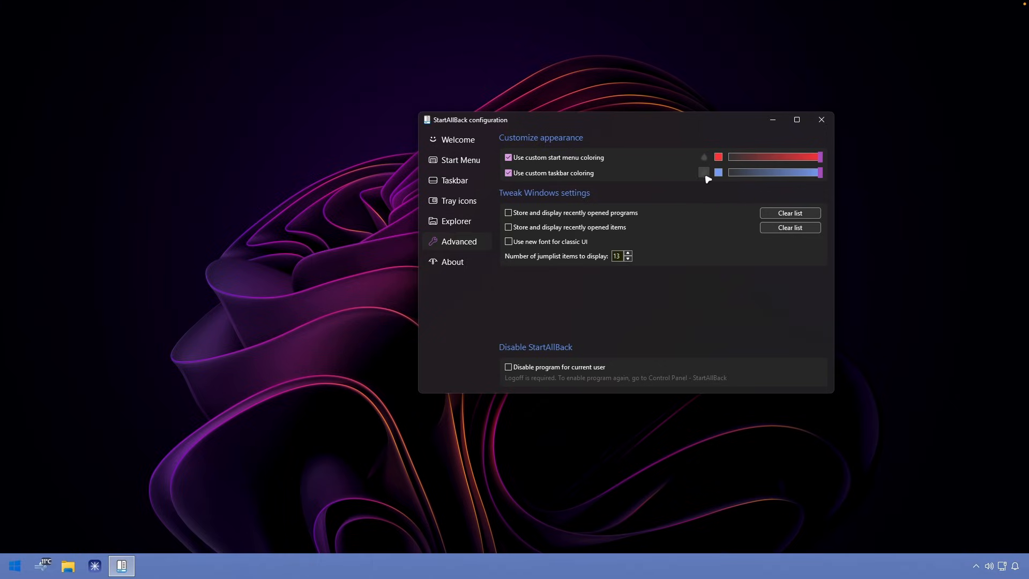
left_click(704, 173)
left_click(720, 188)
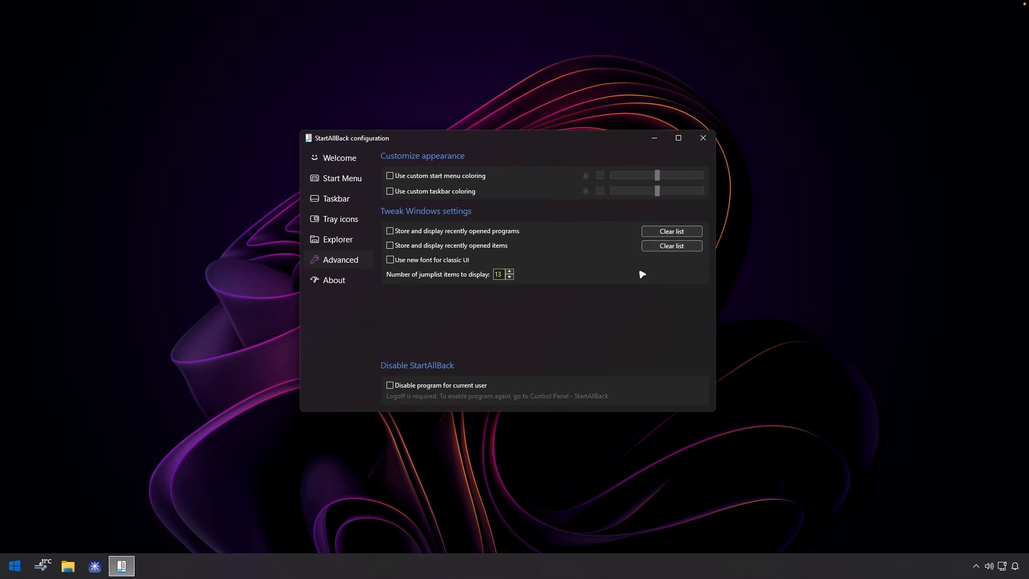
Step: View the About page of the configuration, and open the Start menu on the cleared desktop to check its look
left_click(343, 279)
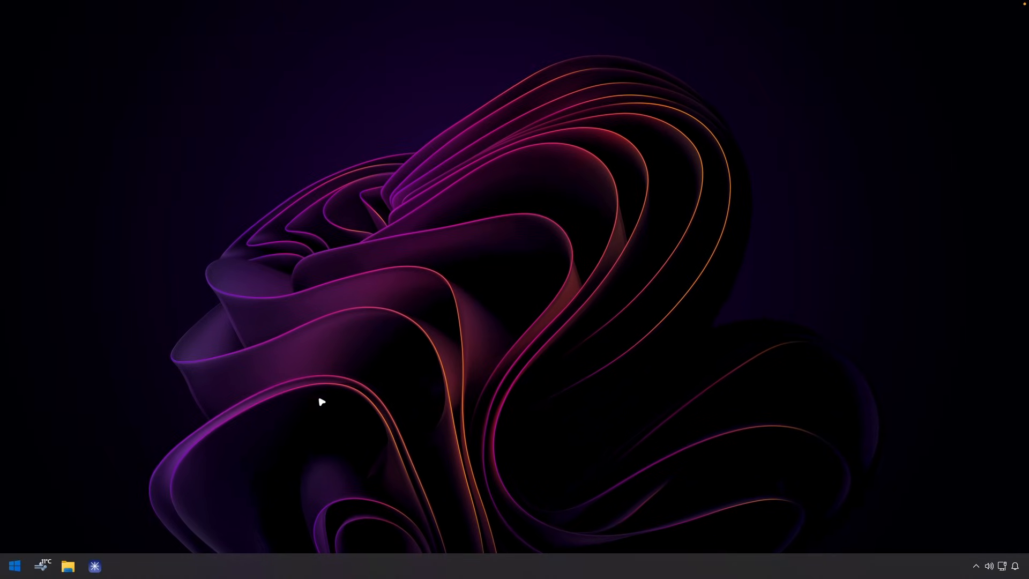
left_click(14, 565)
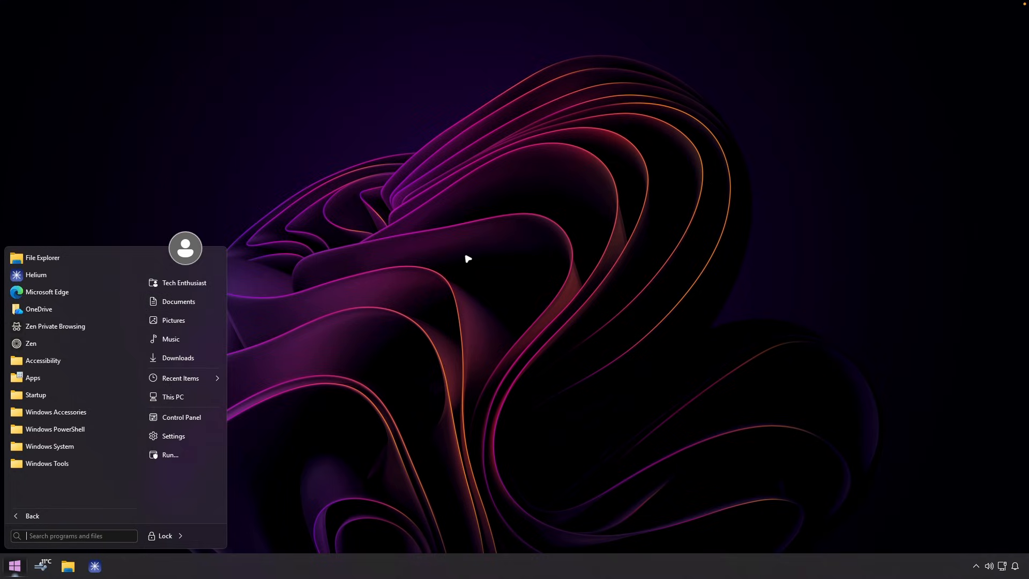
left_click(451, 279)
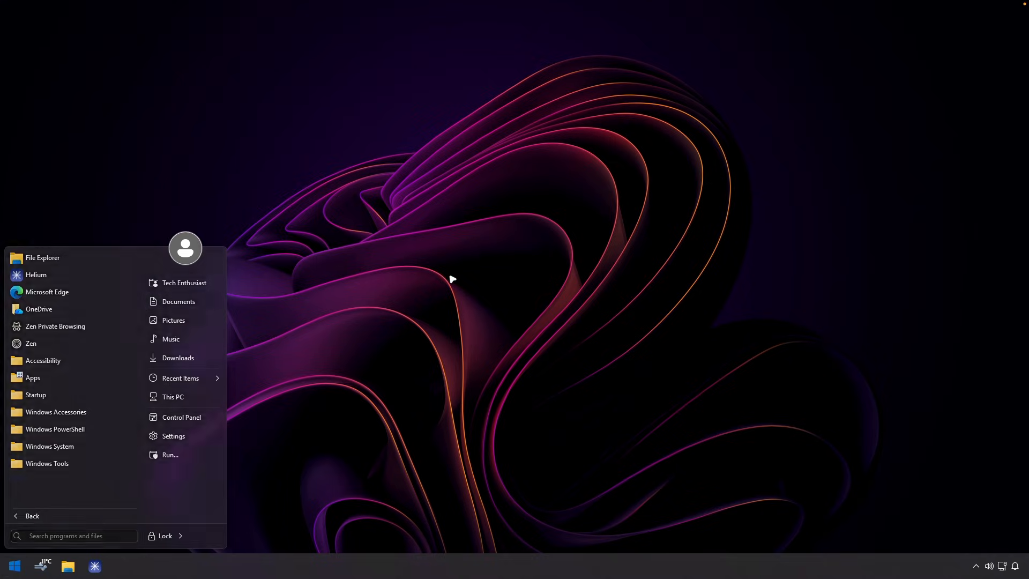
Step: Open File Explorer on This PC and view its ribbon style alongside the Start menu
left_click(75, 565)
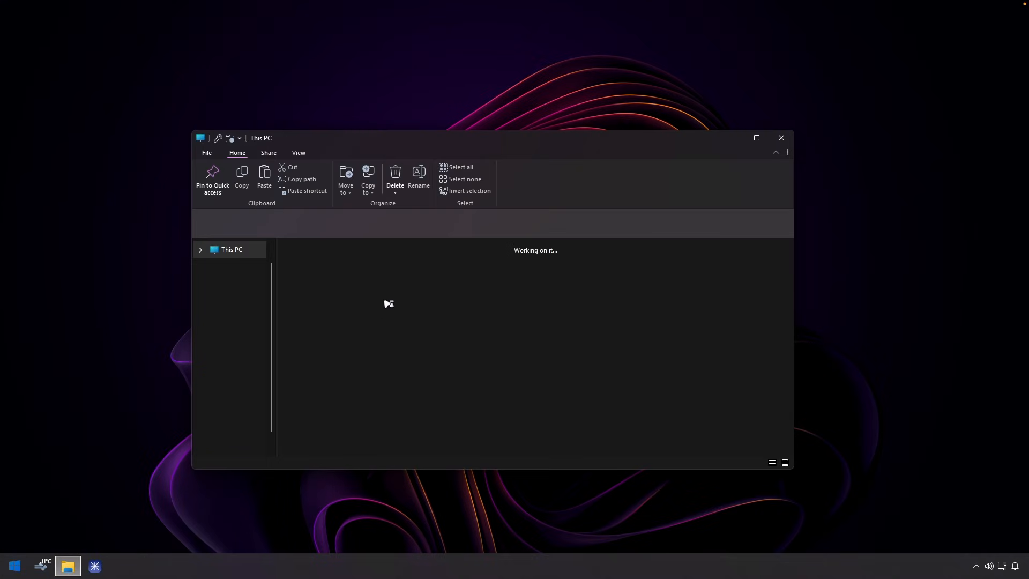
left_click(14, 566)
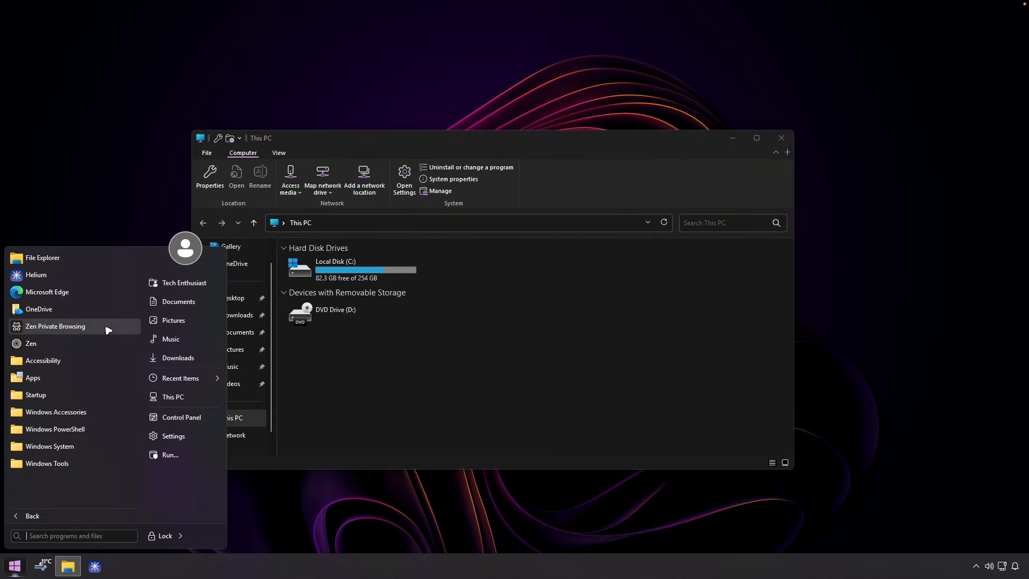
left_click_drag(433, 140, 469, 140)
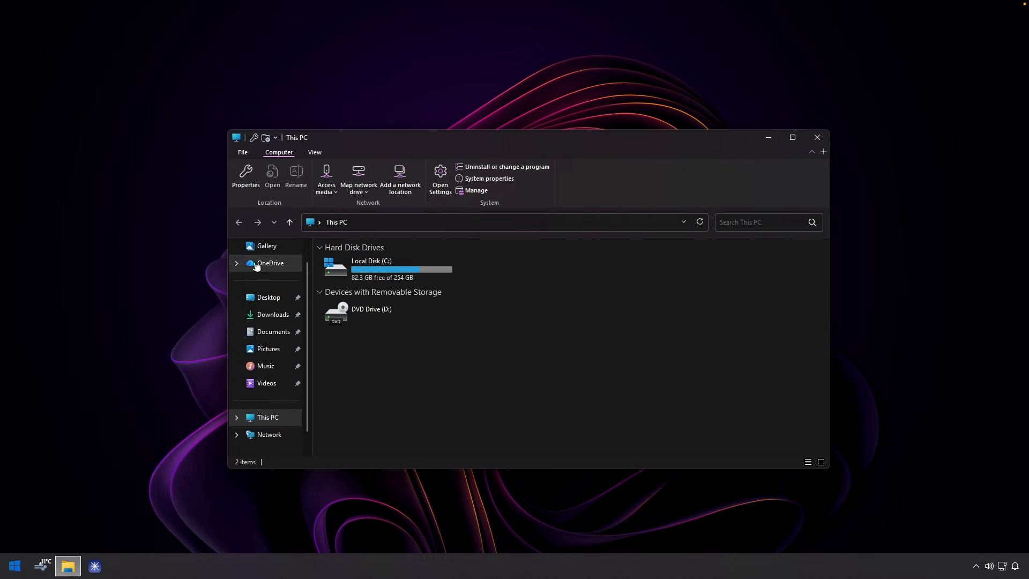
Step: Check the styling of the desktop context menu and the speaker volume flyout, closing File Explorer in between
right_click(150, 232)
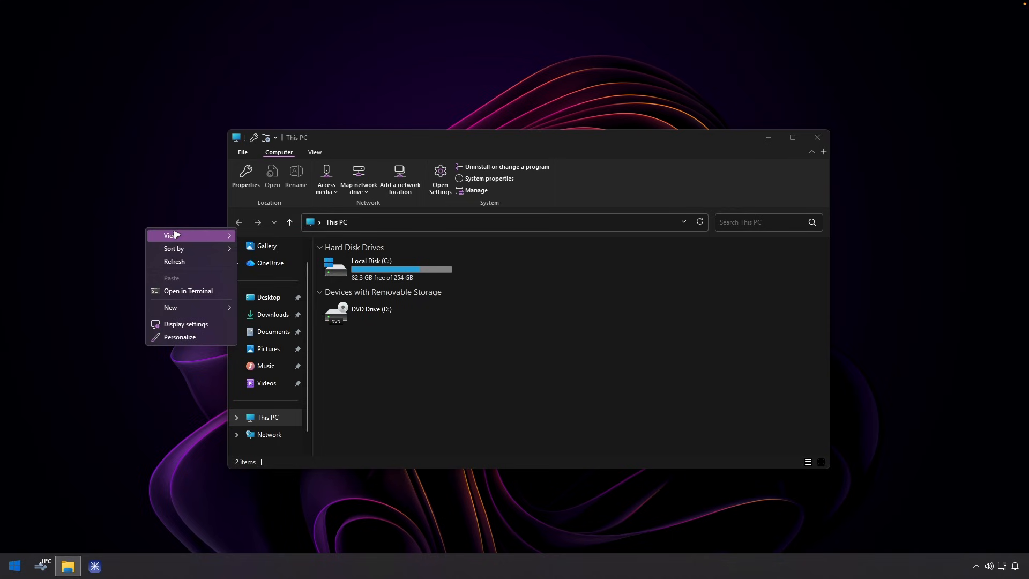
left_click(815, 137)
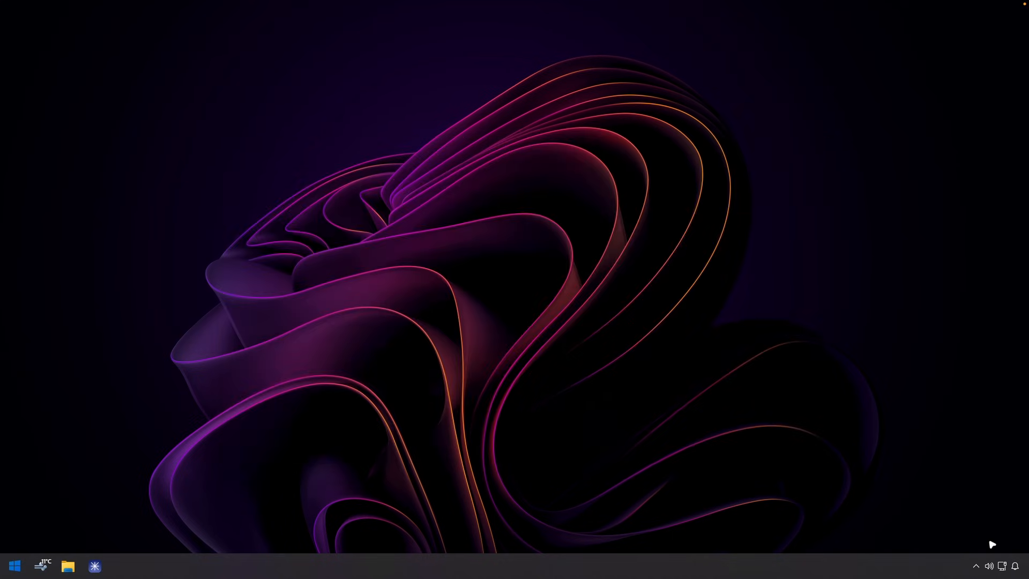
left_click(989, 567)
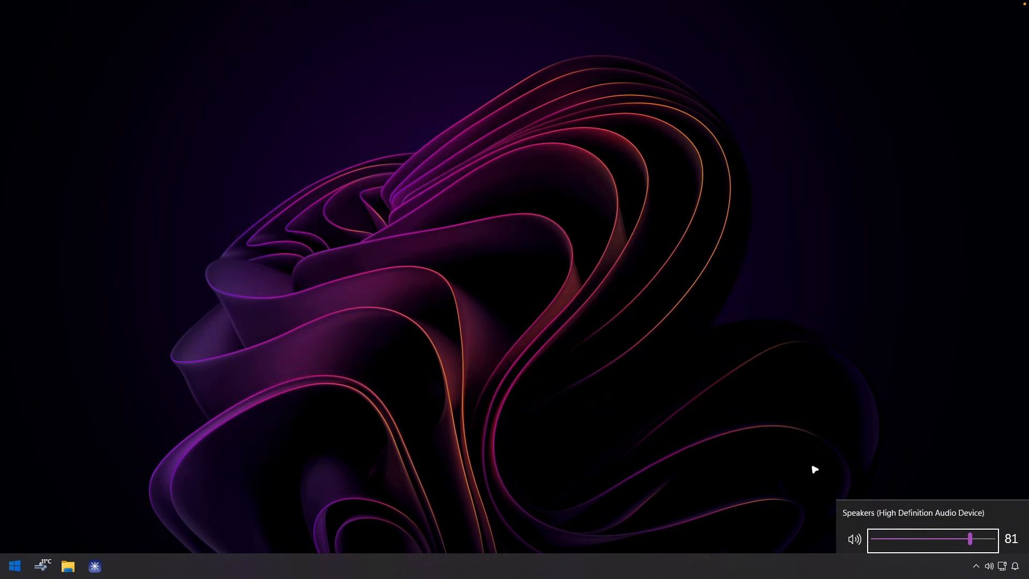
left_click(572, 301)
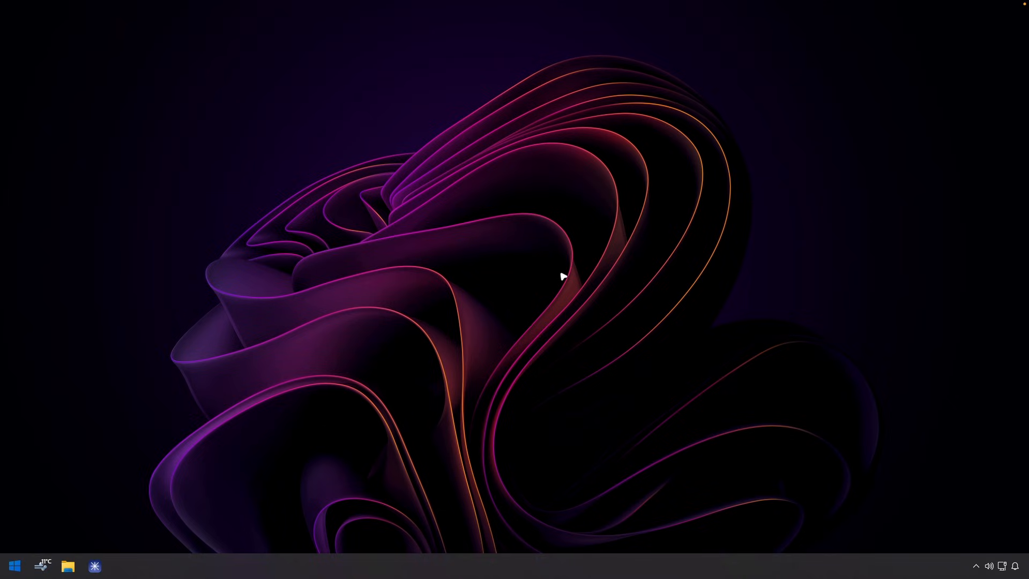